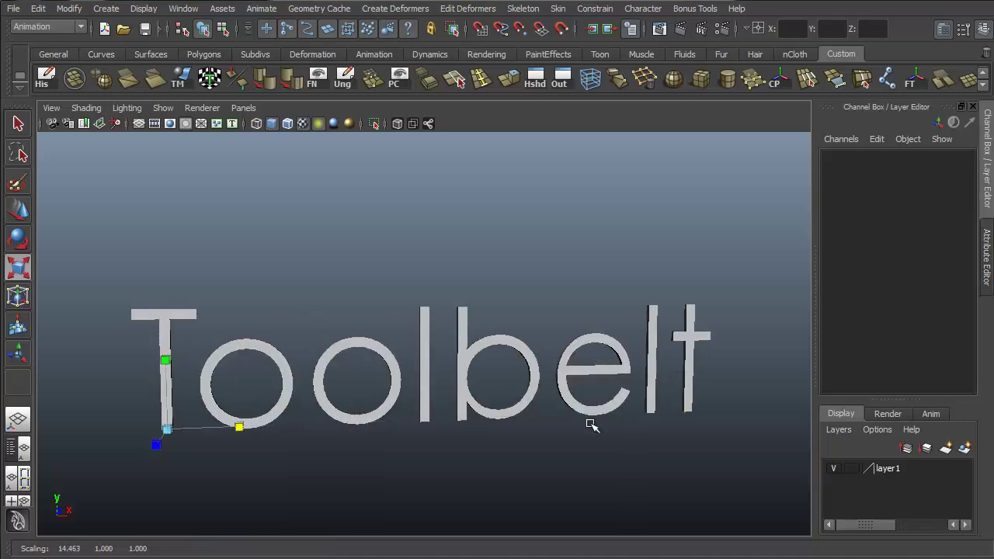
- Rotate the Toolbelt title text and raise it above the word Maya
key(e)
alt+middle_drag(477, 395, 533, 360)
alt+drag(532, 360, 234, 289)
key(w)
drag(235, 239, 656, 294)
key(q)
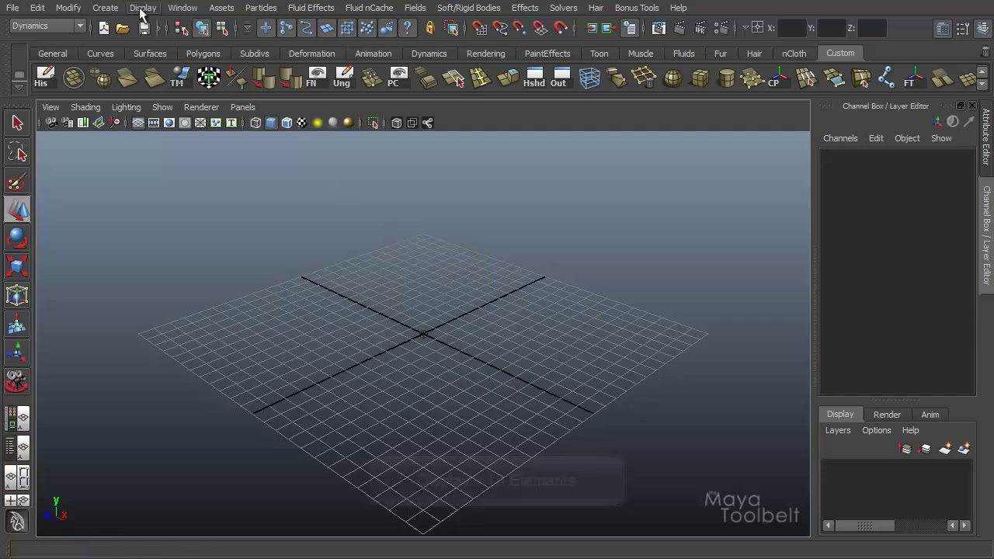
- Show the Time Slider and Range Slider from a torn-off UI Elements panel
click(140, 9)
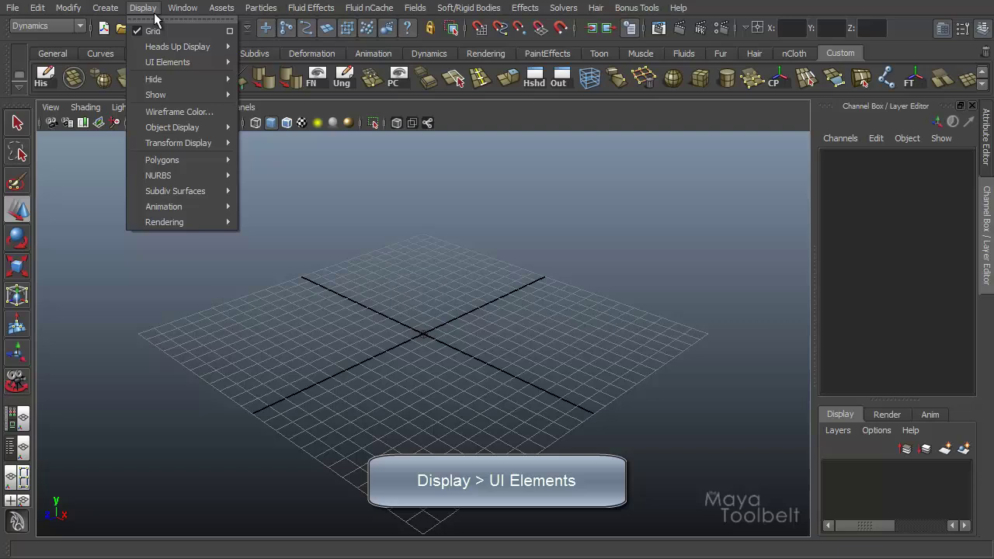
mouse_move(174, 61)
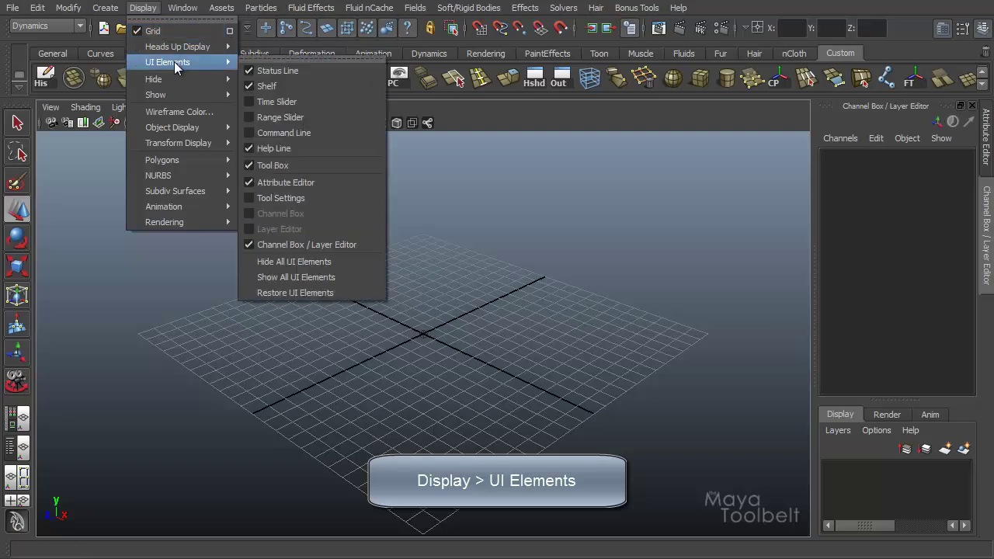
click(273, 58)
drag(300, 45, 114, 145)
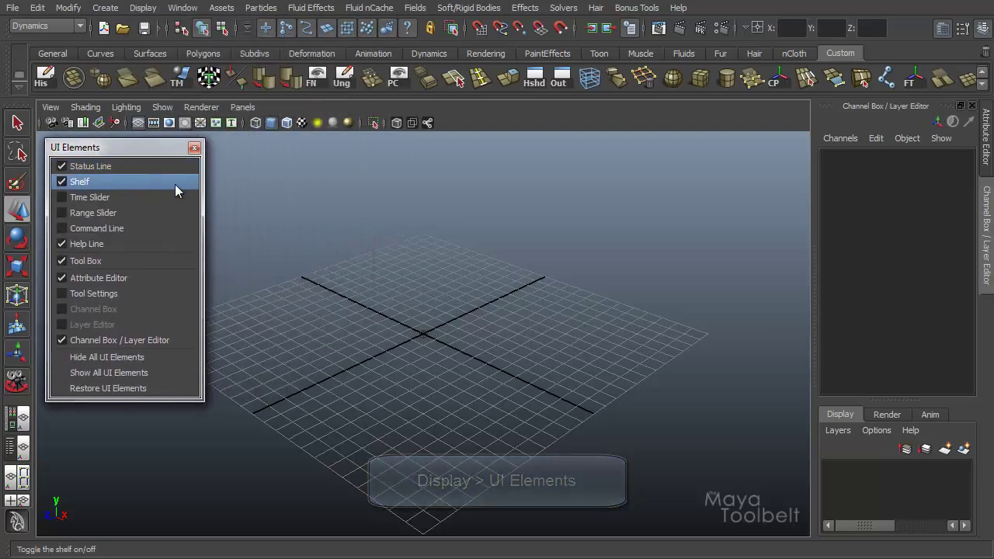
click(84, 198)
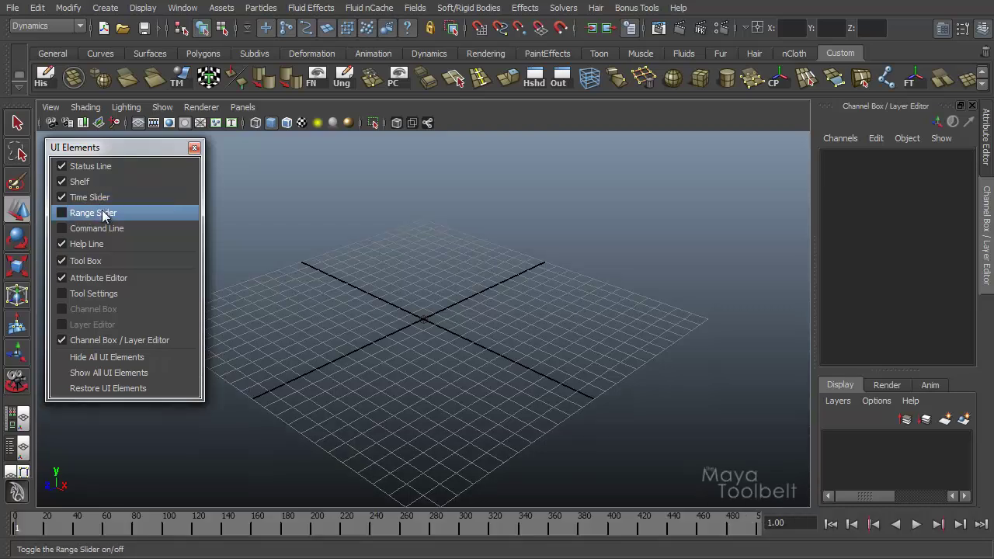
click(101, 211)
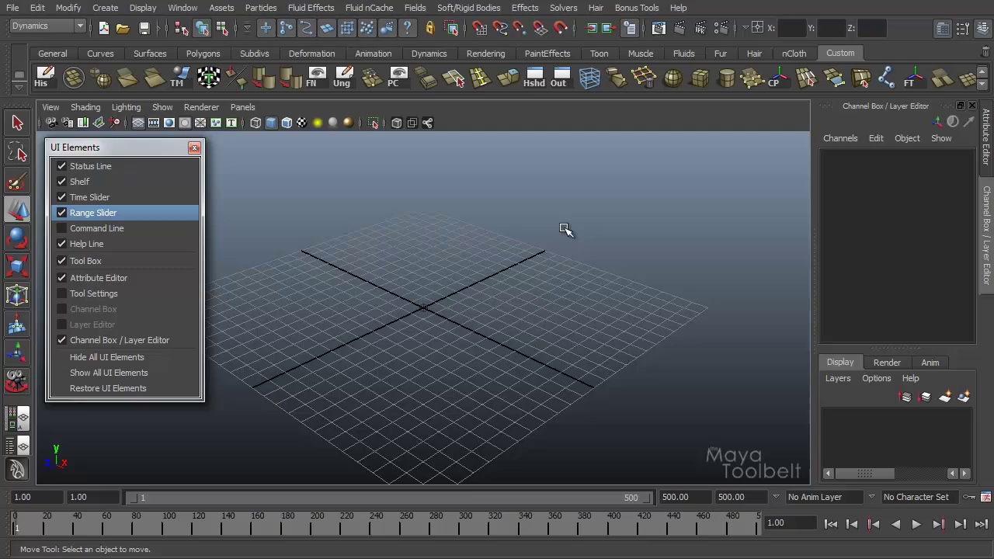
click(194, 147)
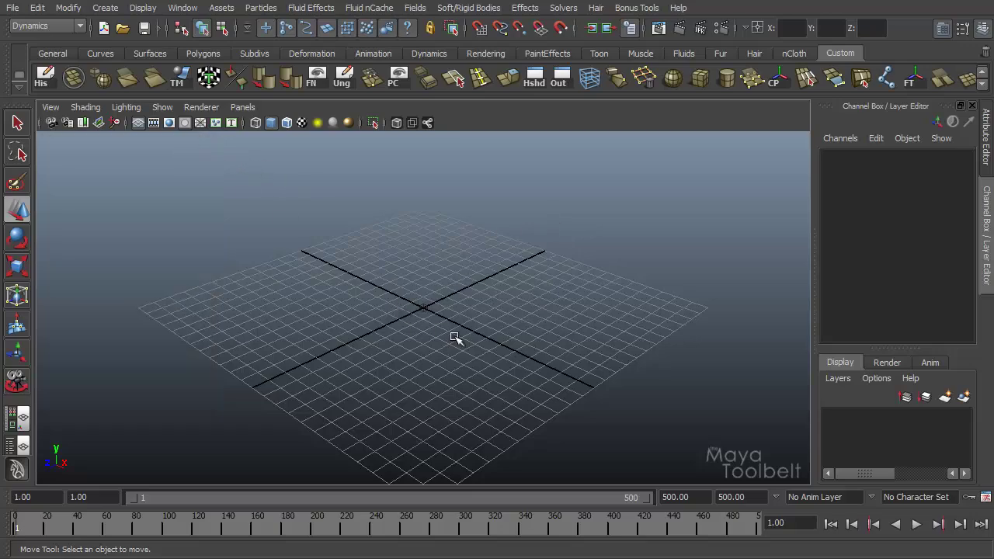
- Create particle emitter emitter1 at the origin and frame it in the view
alt+drag(454, 337, 405, 298)
key(g)
alt+drag(446, 357, 289, 328)
alt+right_drag(288, 329, 411, 353)
alt+drag(412, 353, 403, 376)
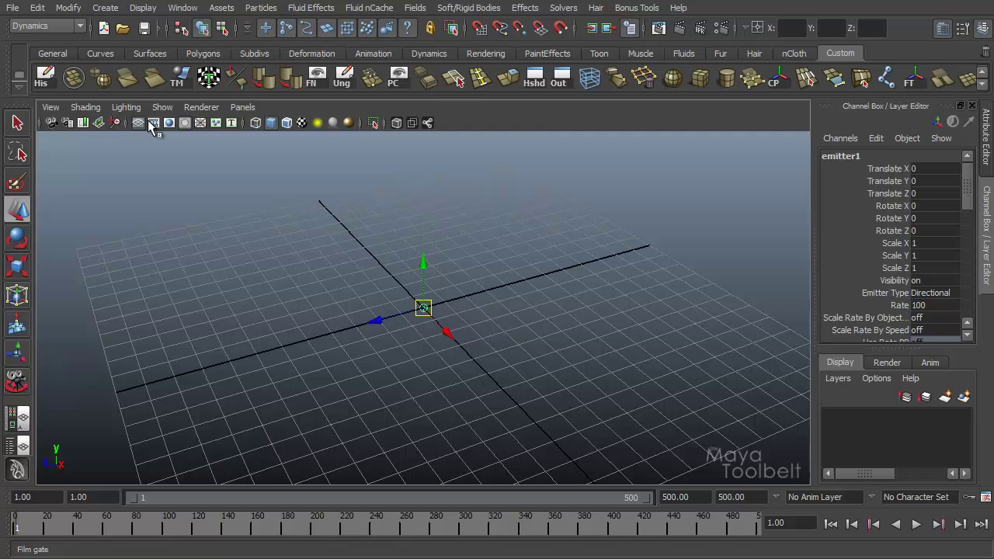
- Hide the ground grid and deselect the emitter
click(138, 123)
click(466, 255)
alt+drag(521, 240, 540, 244)
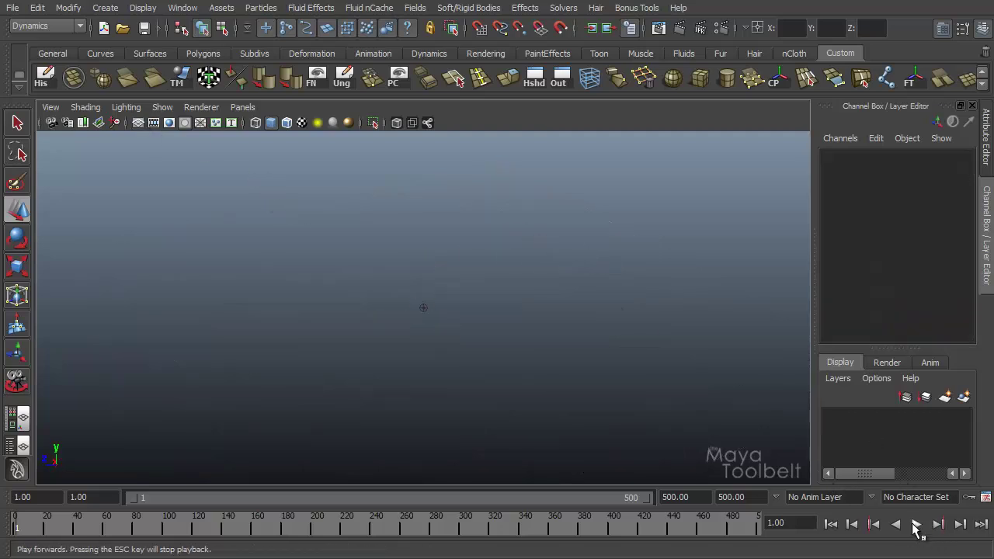
- Play the animation and orbit around the cone of emitted particles
click(916, 525)
alt+drag(222, 357, 353, 358)
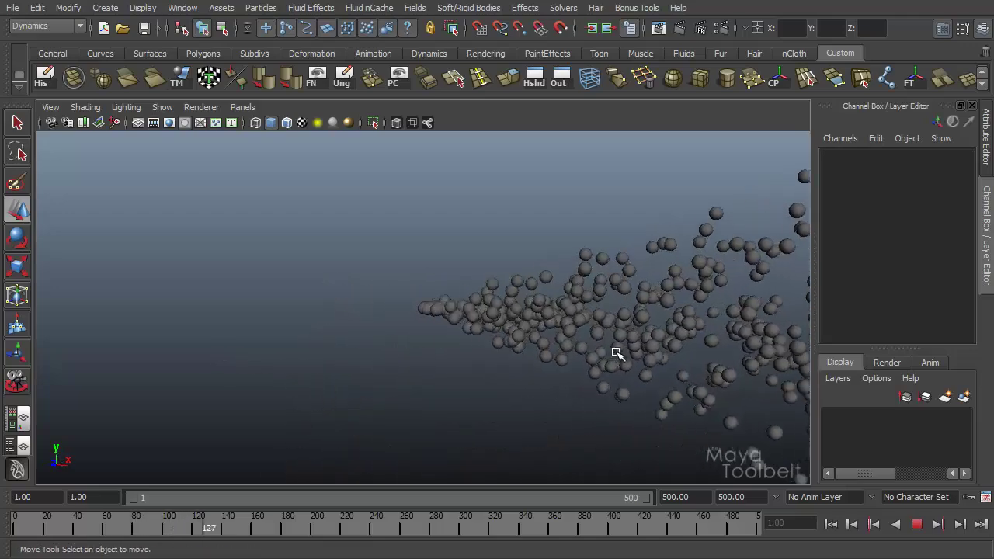
alt+drag(413, 324, 376, 363)
mouse_move(537, 410)
alt+mouse_down()
mouse_move(570, 388)
mouse_move(533, 392)
alt+mouse_up()
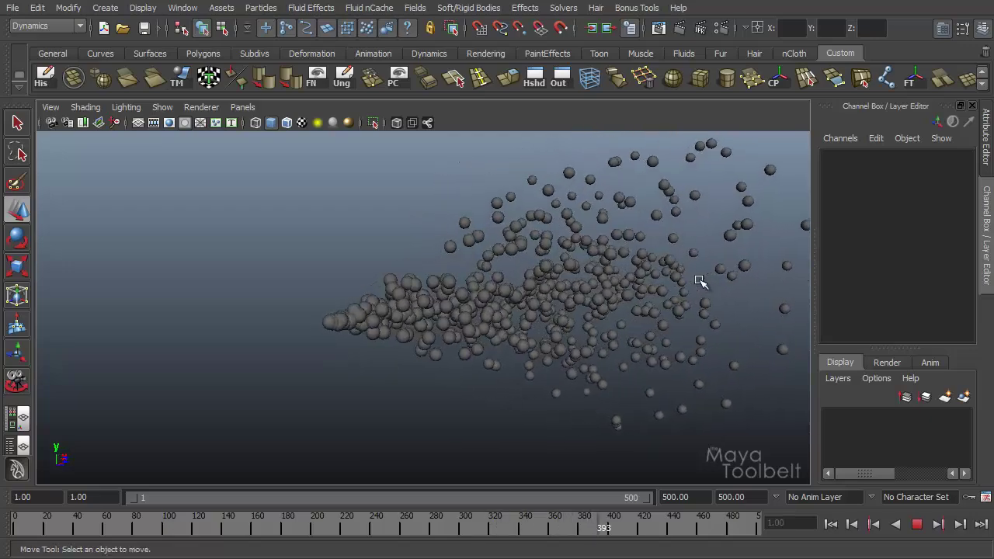
alt+drag(618, 347, 559, 342)
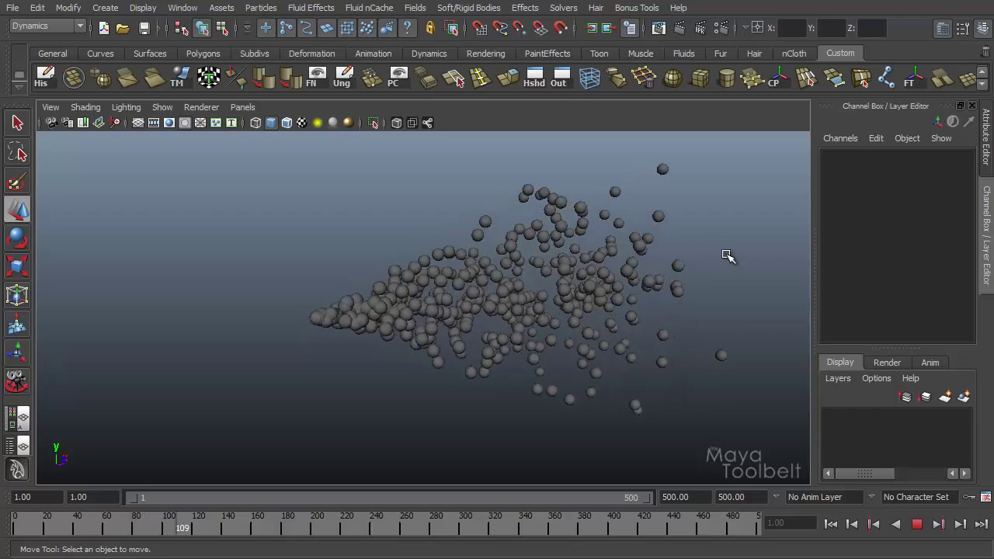
alt+drag(632, 237, 583, 313)
alt+right_drag(583, 313, 458, 289)
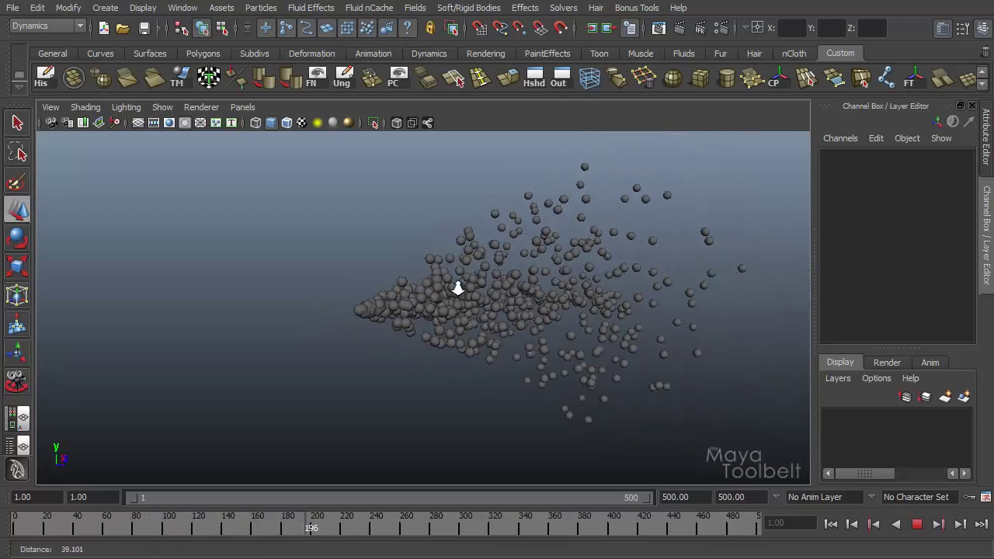
alt+drag(749, 327, 402, 351)
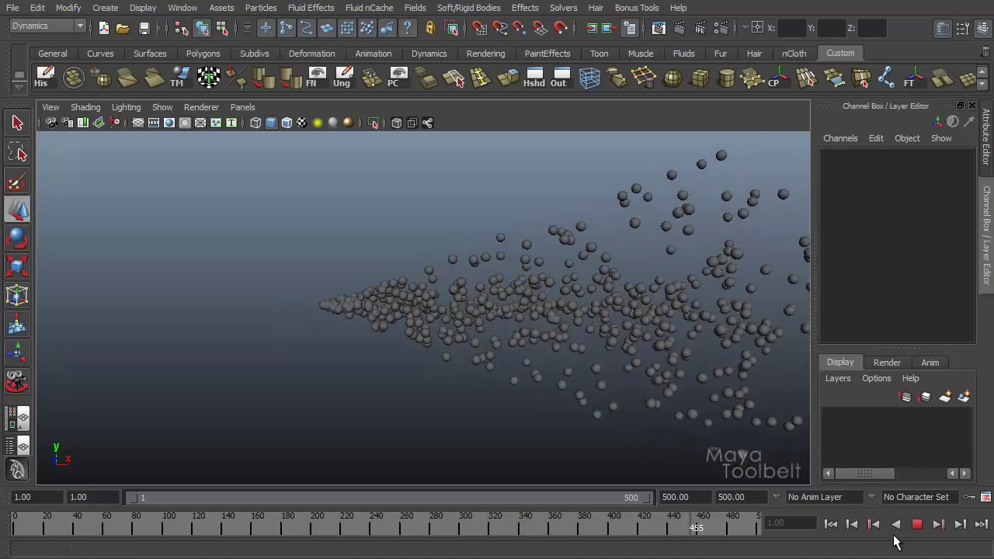
- Stop, rewind to the first frame, and replay the particles up to frame 60
click(918, 525)
click(831, 526)
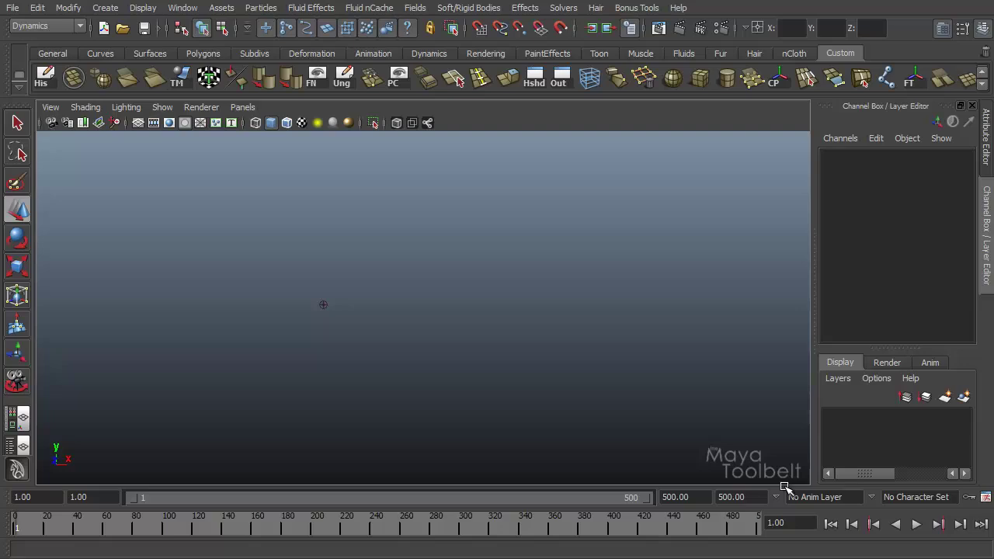
alt+drag(378, 370, 464, 397)
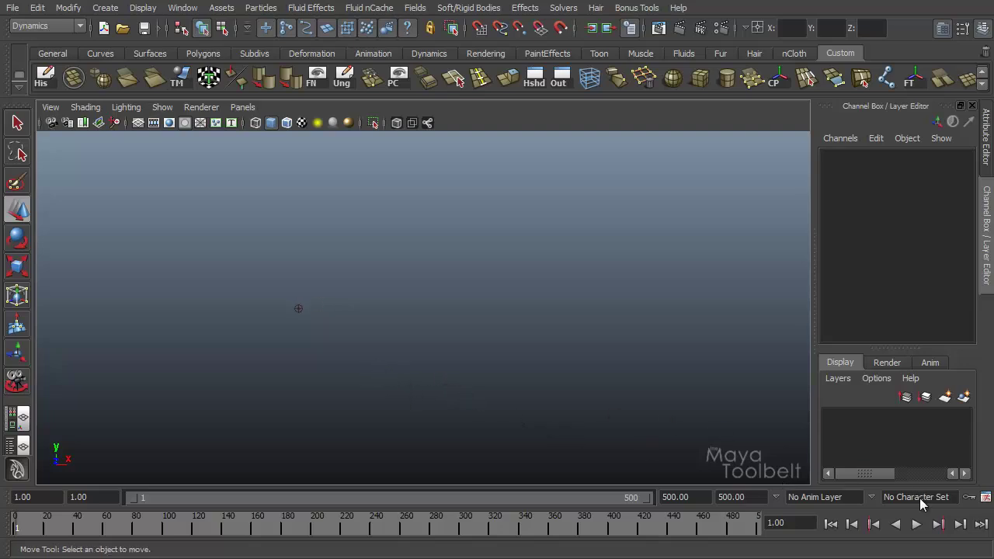
click(917, 525)
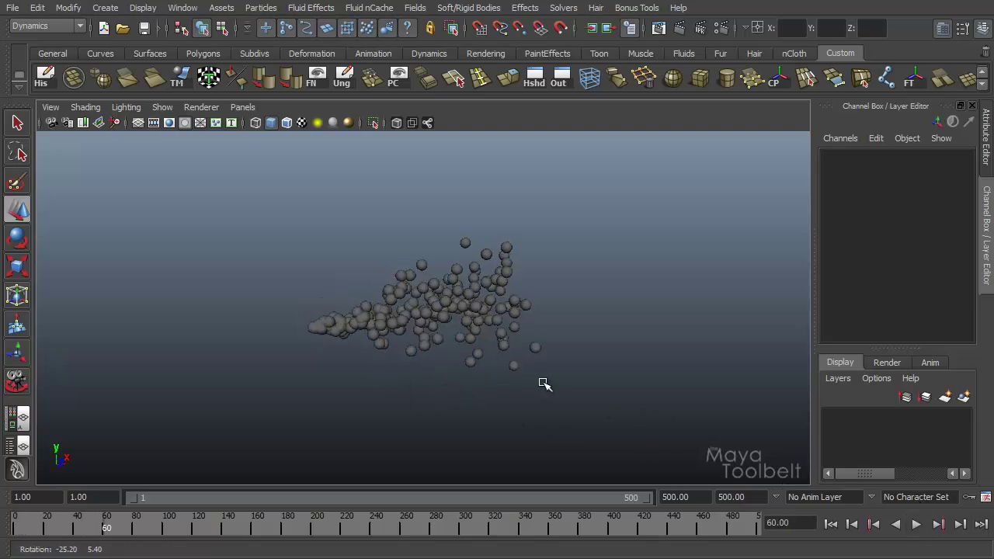
- Select particle1 and keep the Dynamics menu set active
click(470, 310)
alt+drag(502, 377, 497, 351)
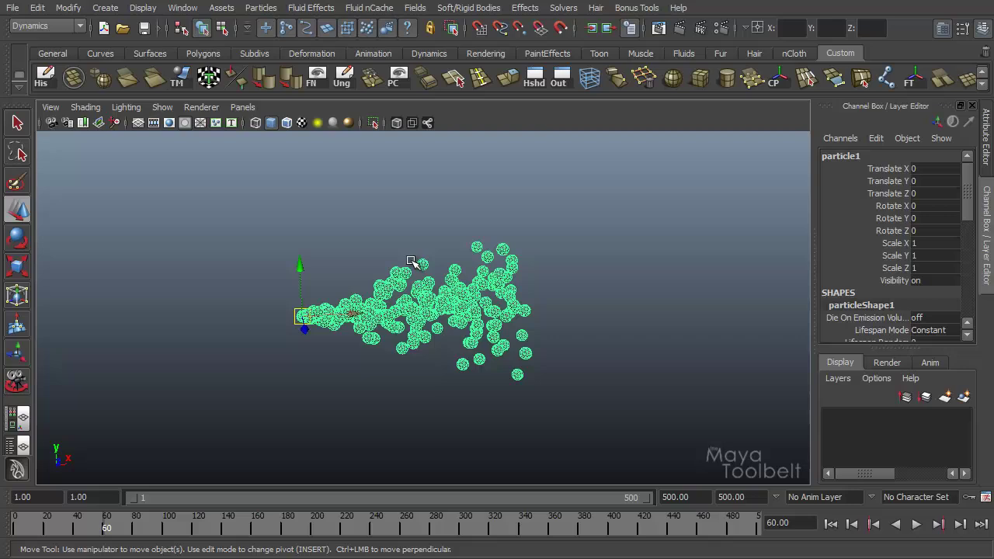
alt+right_drag(357, 370, 403, 389)
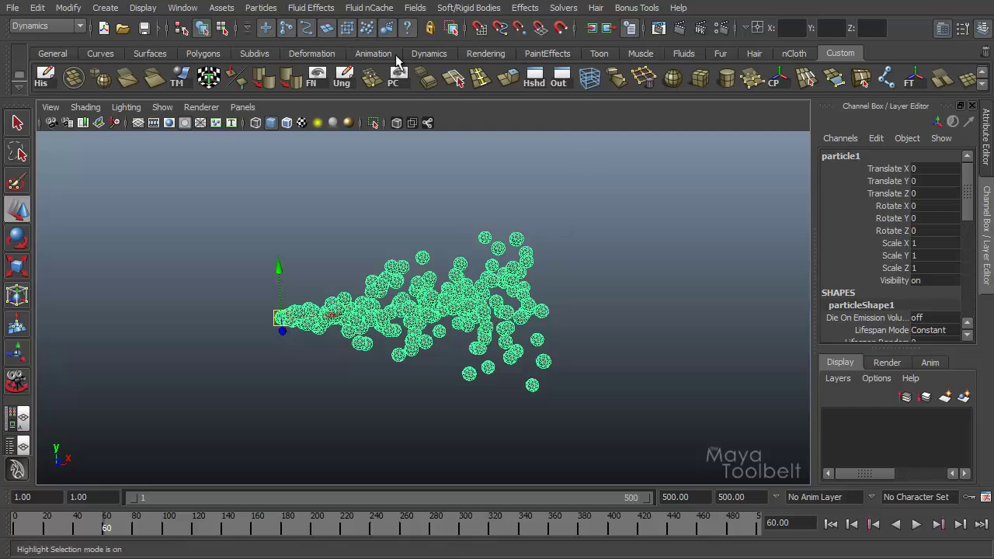
click(60, 26)
click(56, 22)
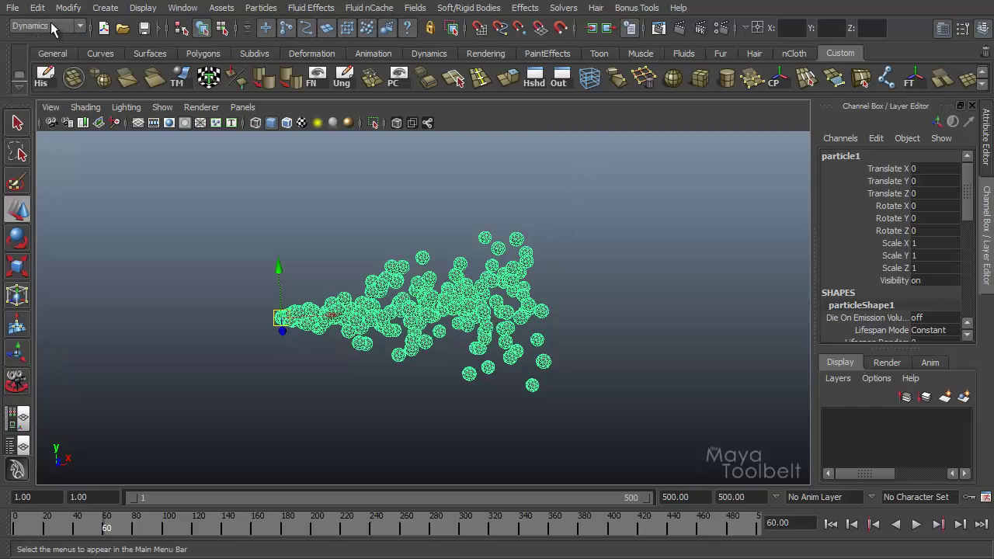
- Create gravityField1 from the Gravity options with default settings, magnitude 9.8 along negative Y
click(411, 8)
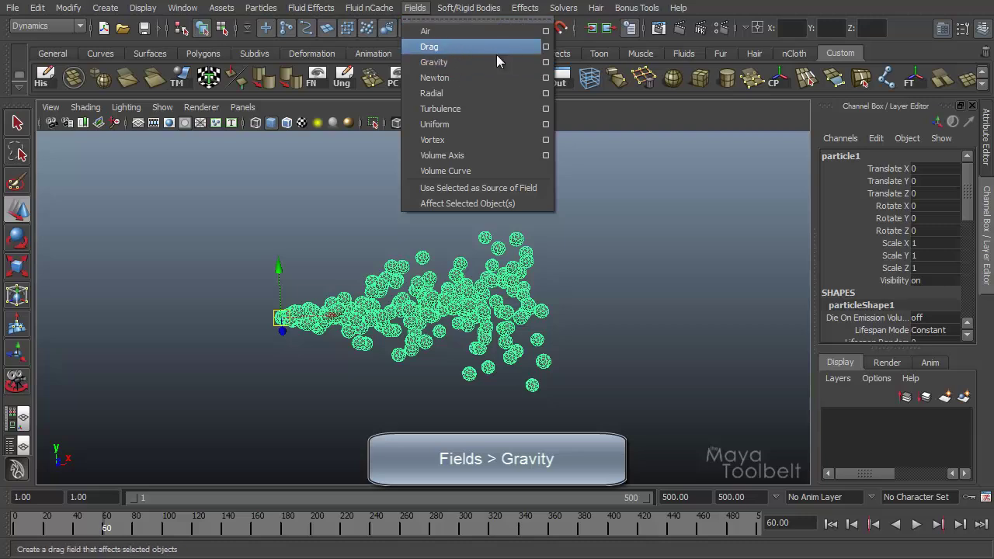
click(546, 61)
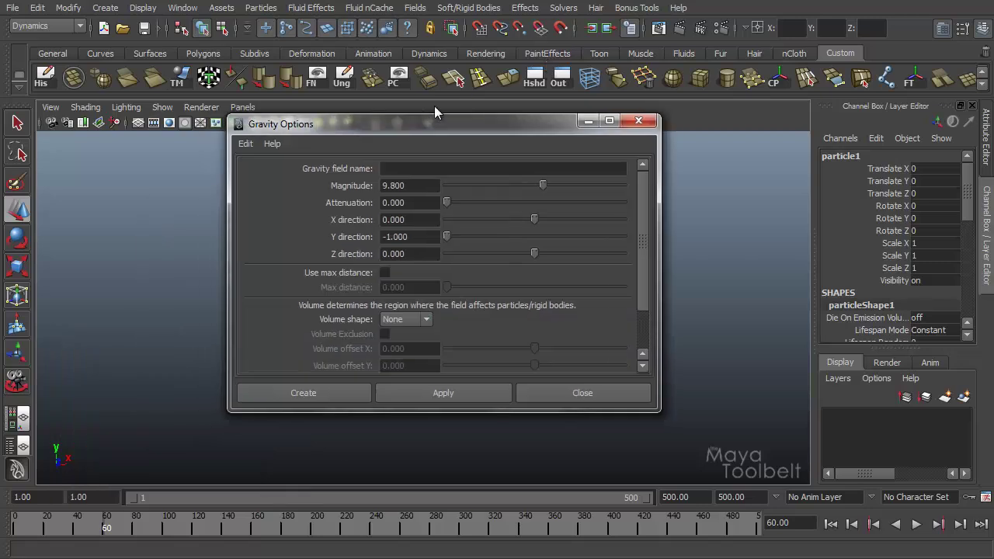
drag(353, 123, 354, 49)
click(228, 71)
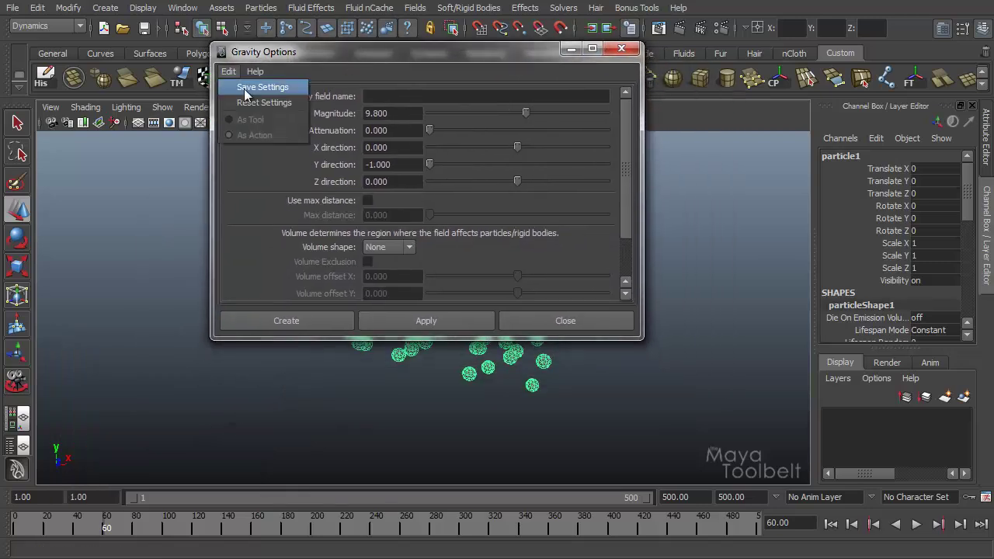
click(256, 102)
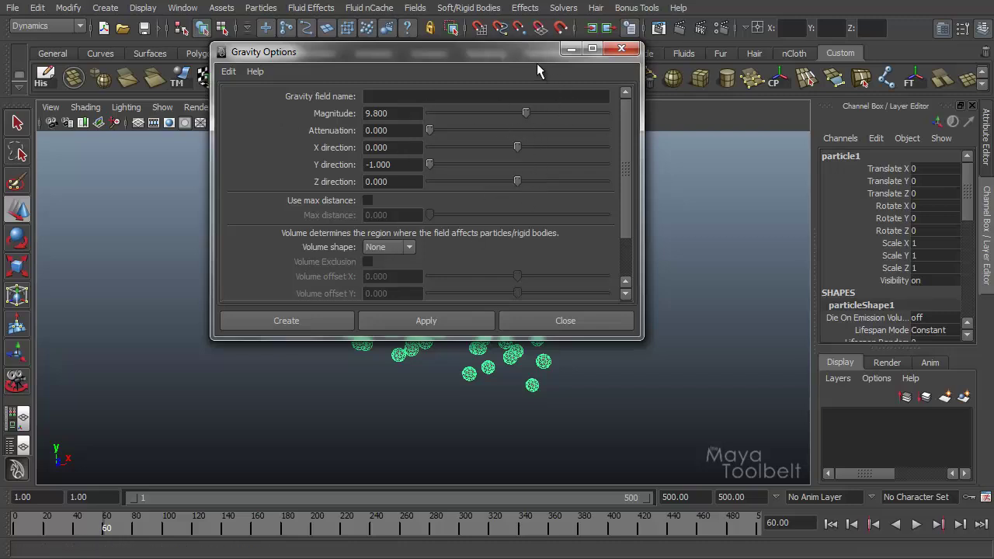
drag(534, 56, 374, 91)
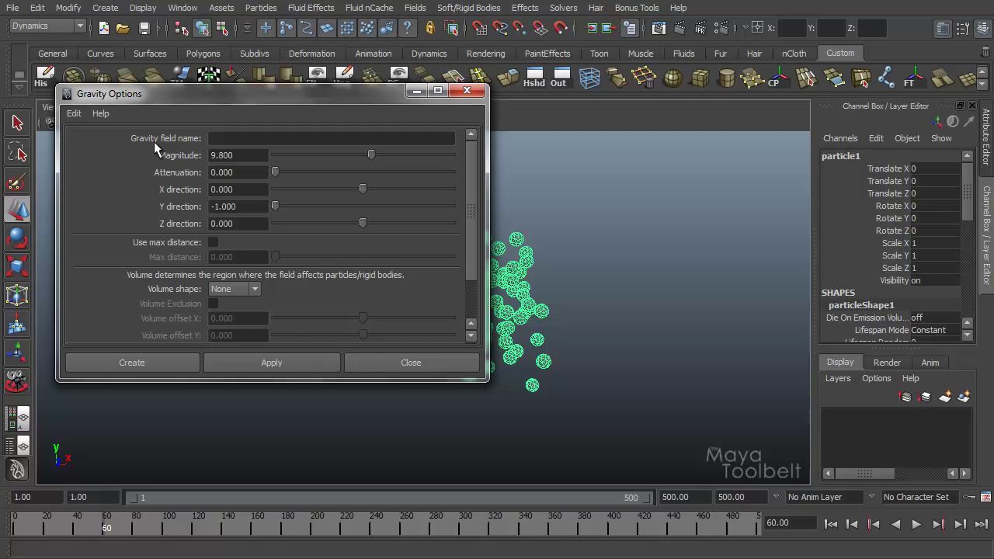
click(233, 138)
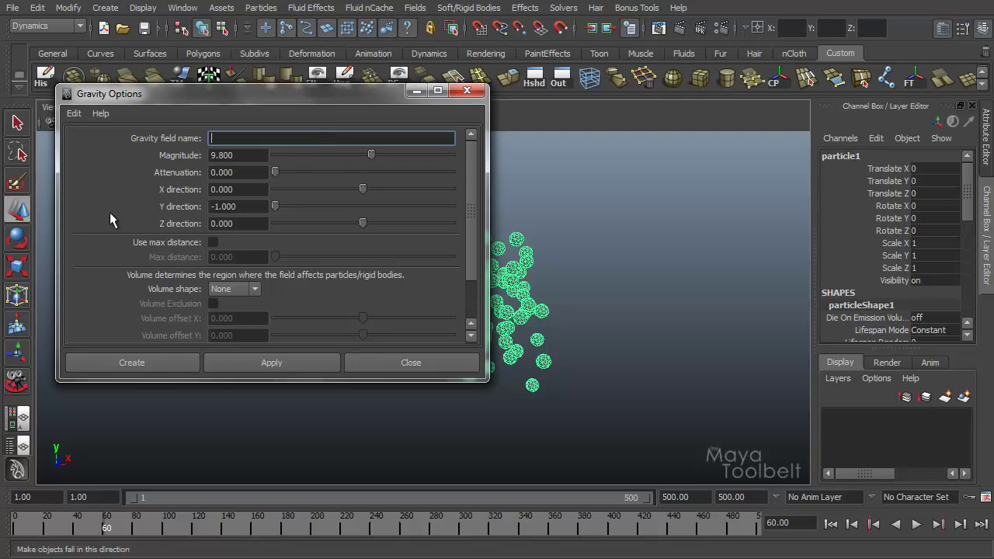
click(145, 360)
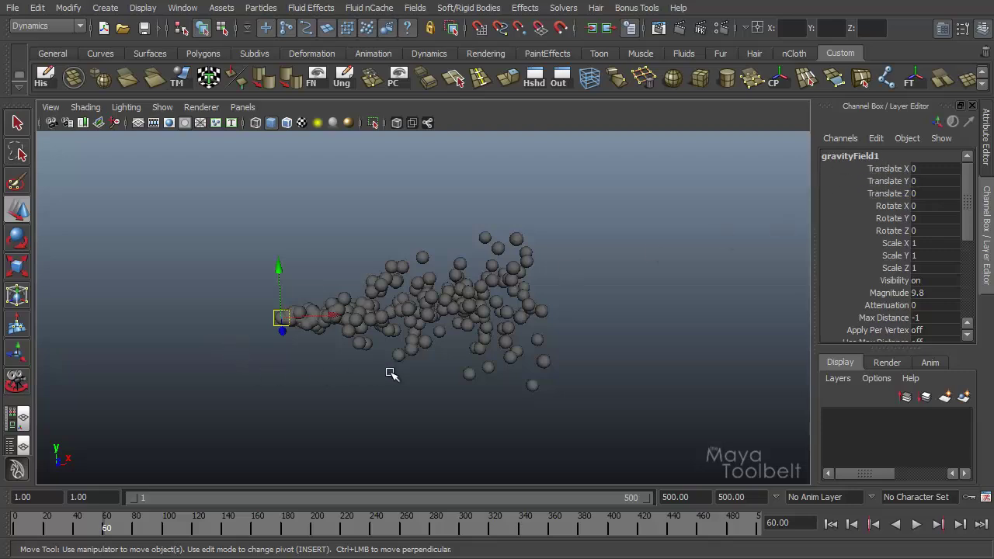
- Drag gravityField1 along Z to Translate Z 2.44876 beside the particle cloud
alt+drag(268, 360, 295, 353)
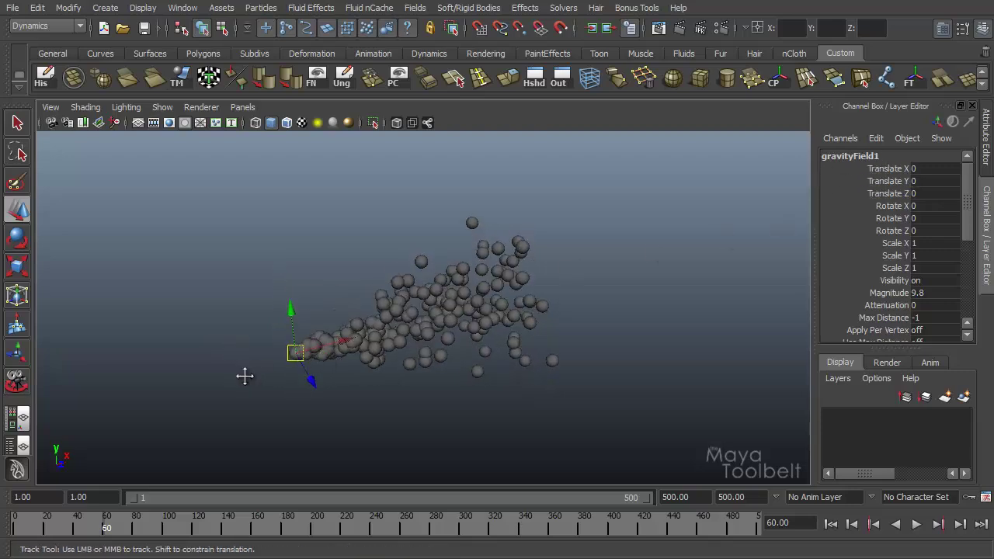
alt+right_drag(244, 375, 410, 370)
alt+drag(411, 370, 397, 399)
alt+right_drag(397, 399, 459, 397)
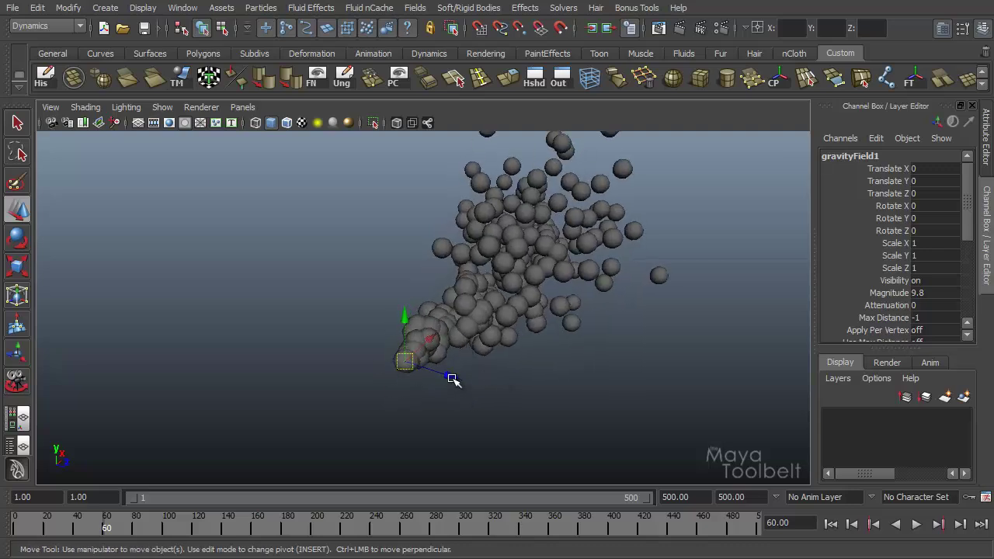
drag(453, 379, 579, 404)
alt+drag(632, 386, 532, 365)
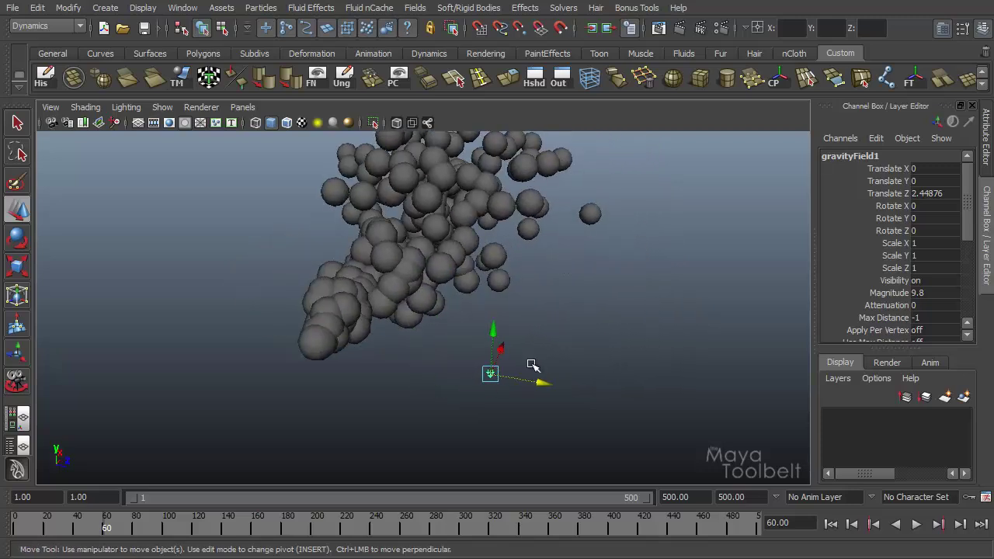
alt+drag(598, 339, 464, 326)
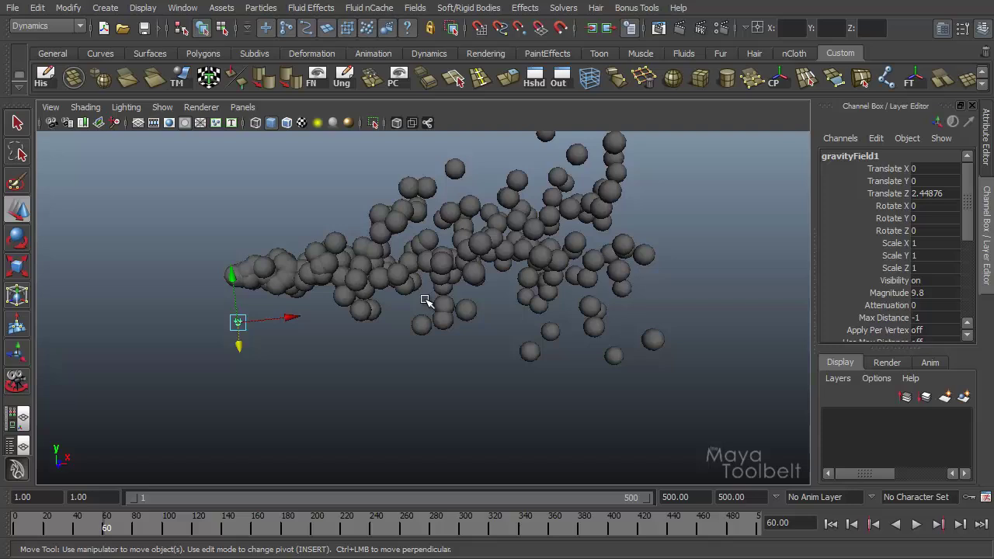
- Rewind to frame 1, deselect, and play to watch particles arc downward under gravity
click(831, 525)
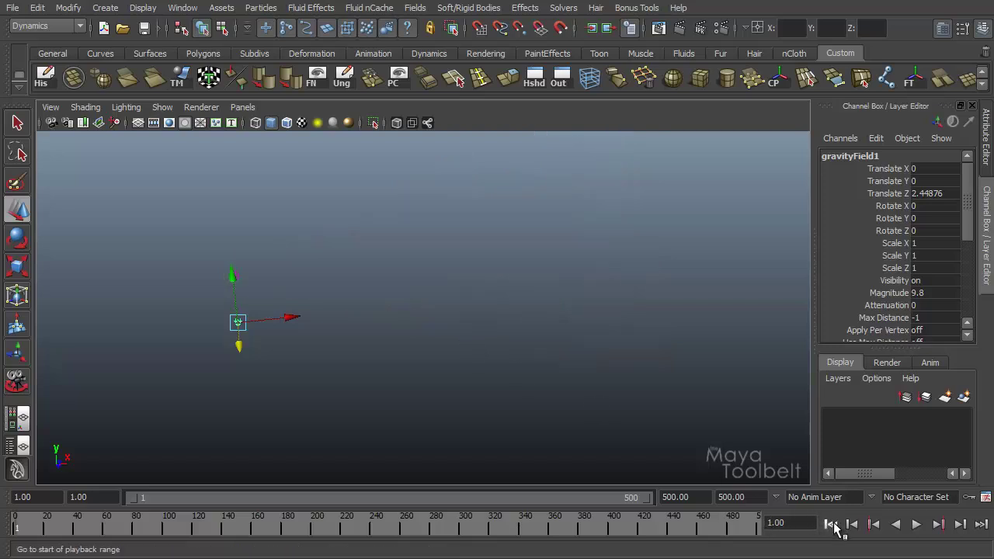
click(699, 401)
alt+drag(666, 402, 639, 381)
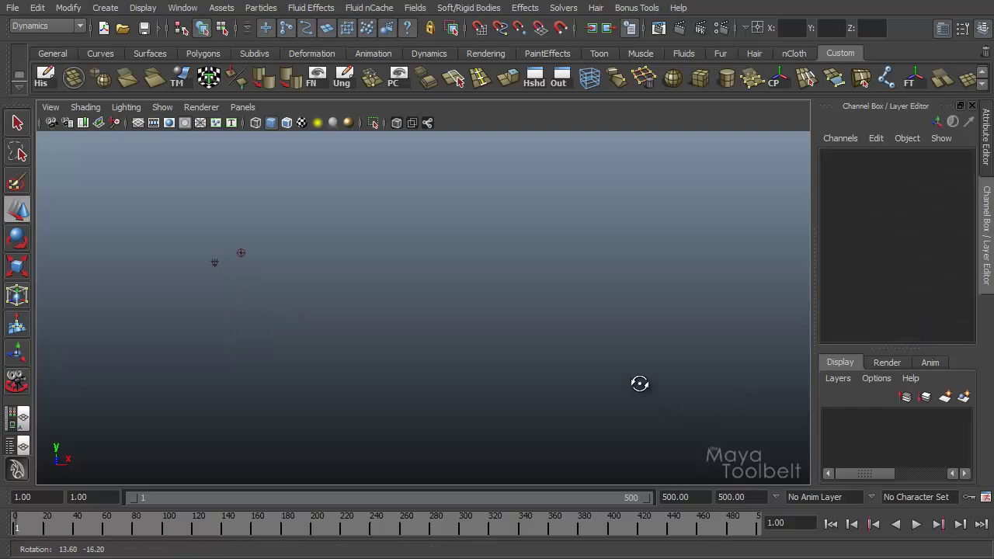
click(917, 524)
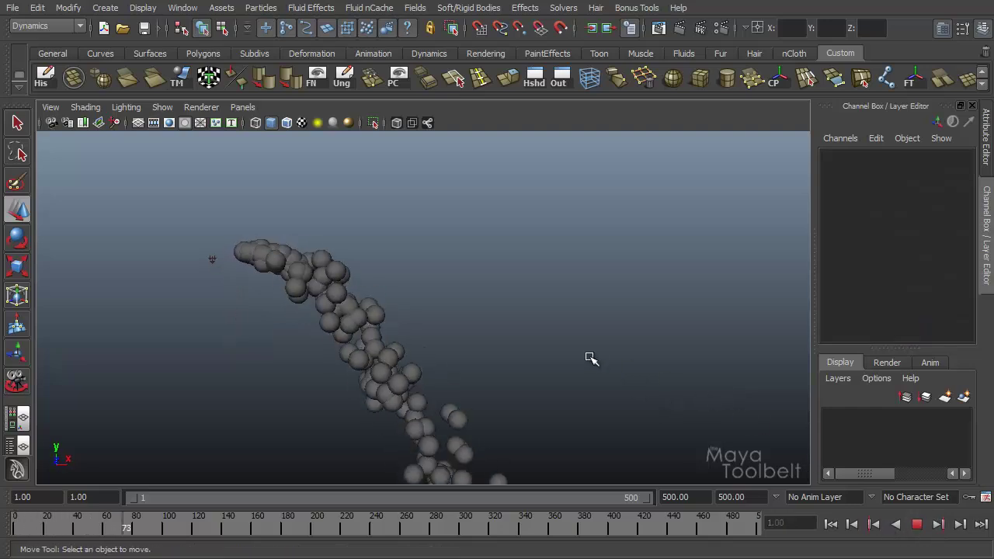
alt+drag(590, 359, 710, 366)
alt+middle_drag(710, 366, 650, 314)
alt+drag(606, 300, 590, 362)
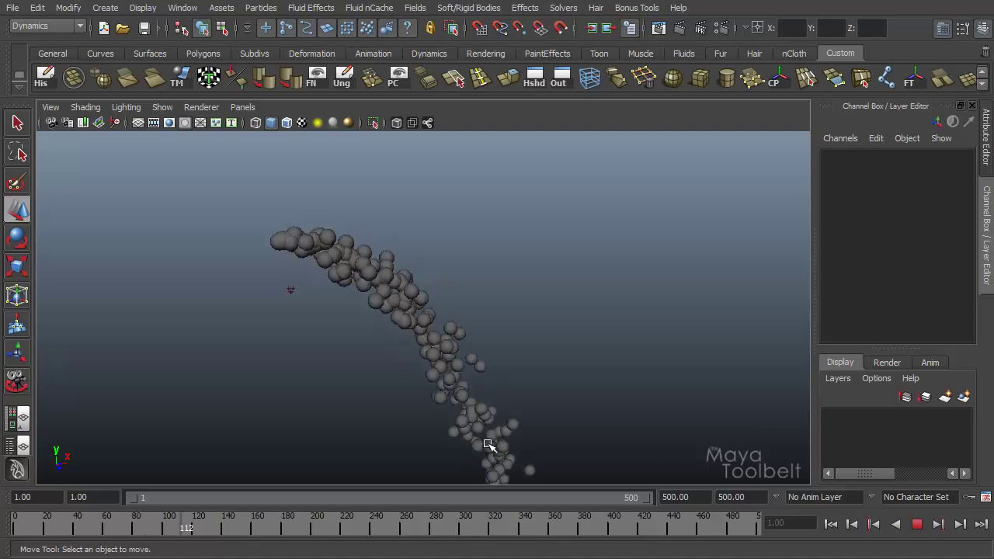
alt+drag(621, 402, 503, 376)
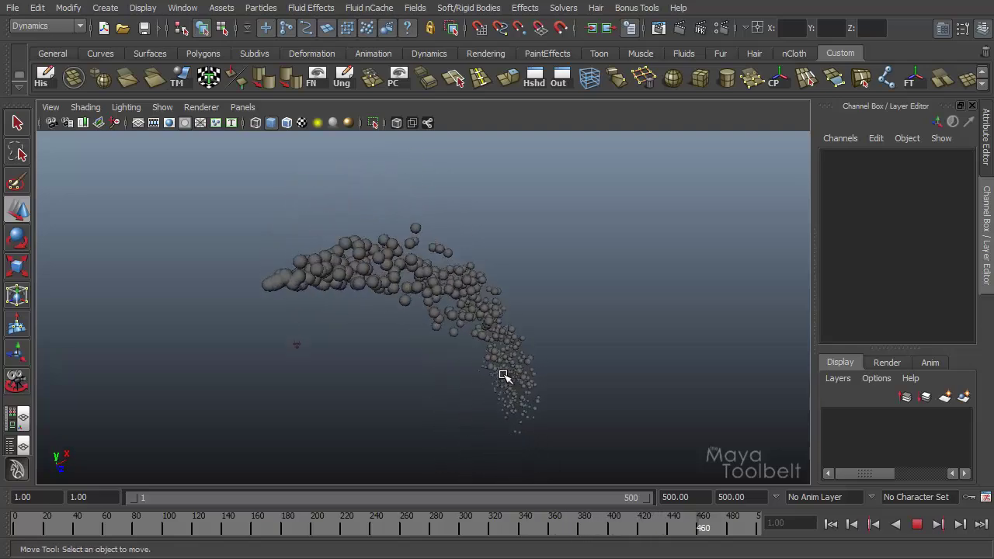
mouse_move(540, 340)
alt+mouse_down()
mouse_move(606, 304)
mouse_move(613, 321)
alt+mouse_up()
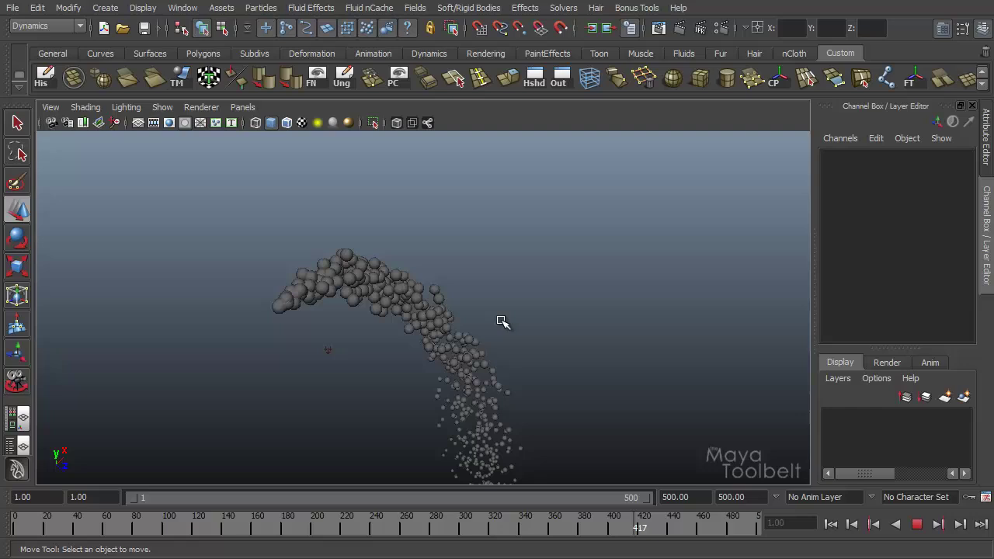
- Open gravityField1 in the Attribute Editor with Transform Attributes collapsed
drag(355, 355, 284, 401)
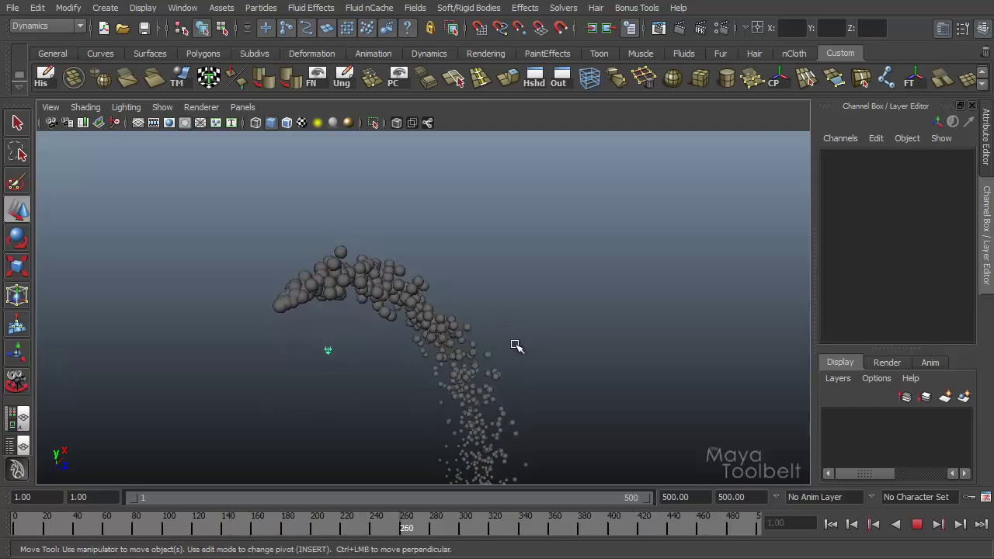
key(ctrl+a)
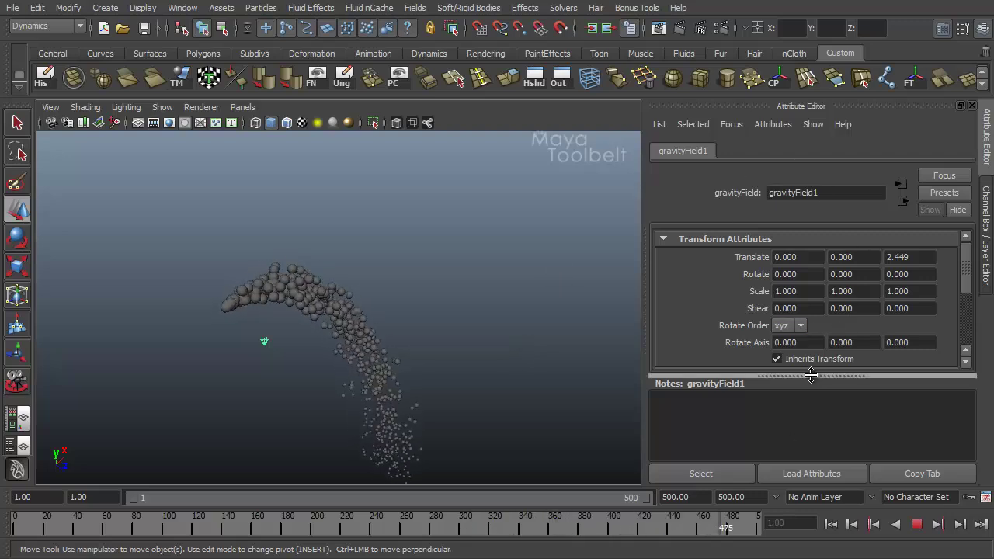
drag(812, 378, 835, 458)
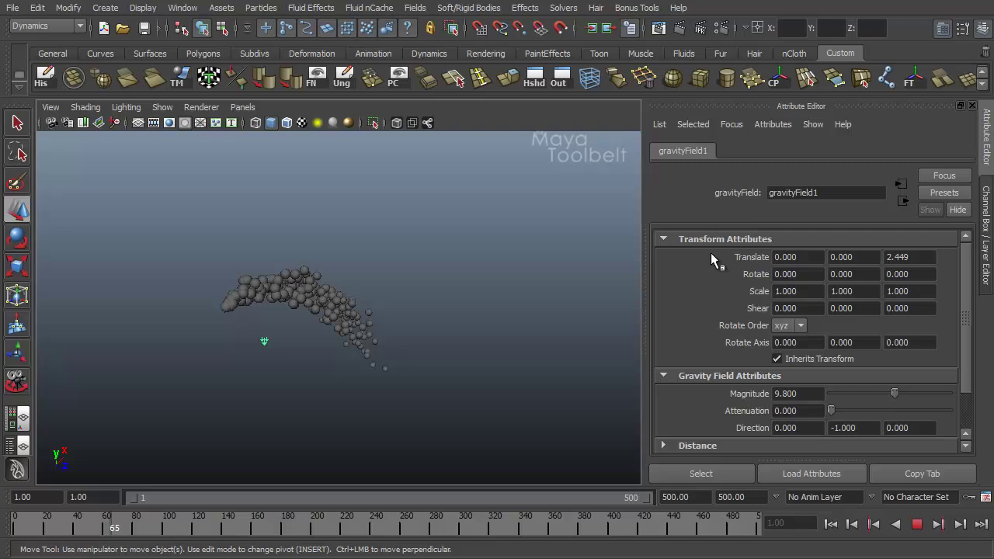
click(664, 240)
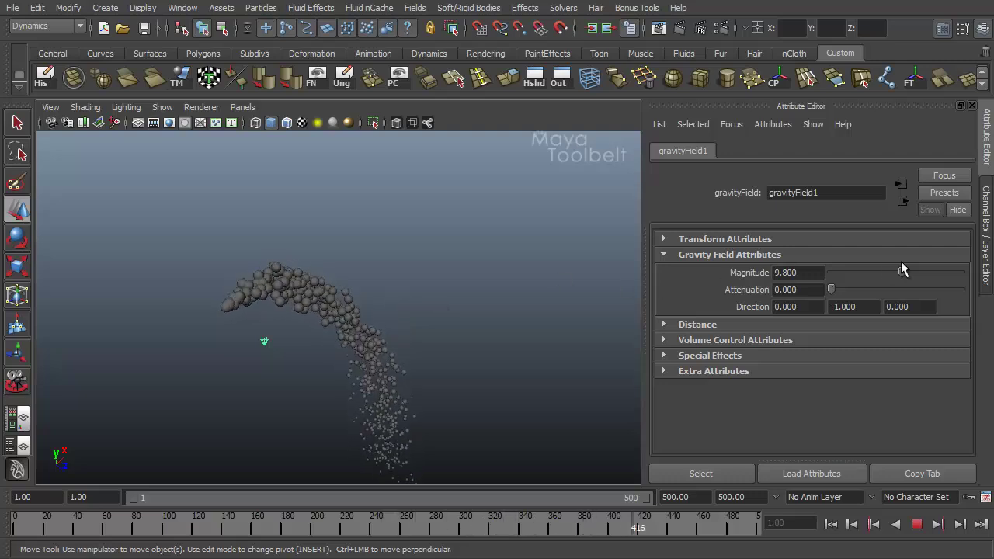
- Set a negative Magnitude so particles rise, then weaken it
drag(901, 272, 872, 273)
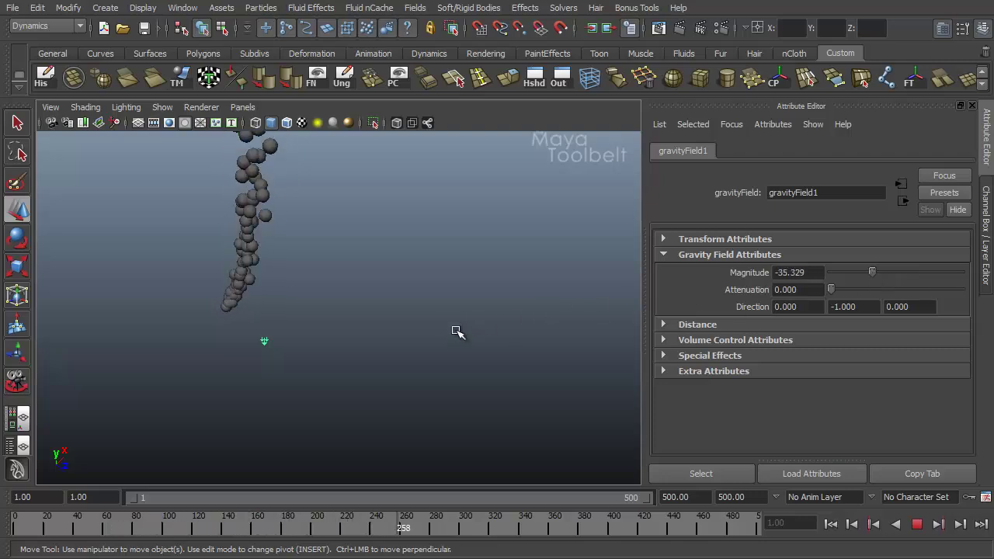
alt+drag(459, 331, 497, 326)
drag(872, 273, 894, 273)
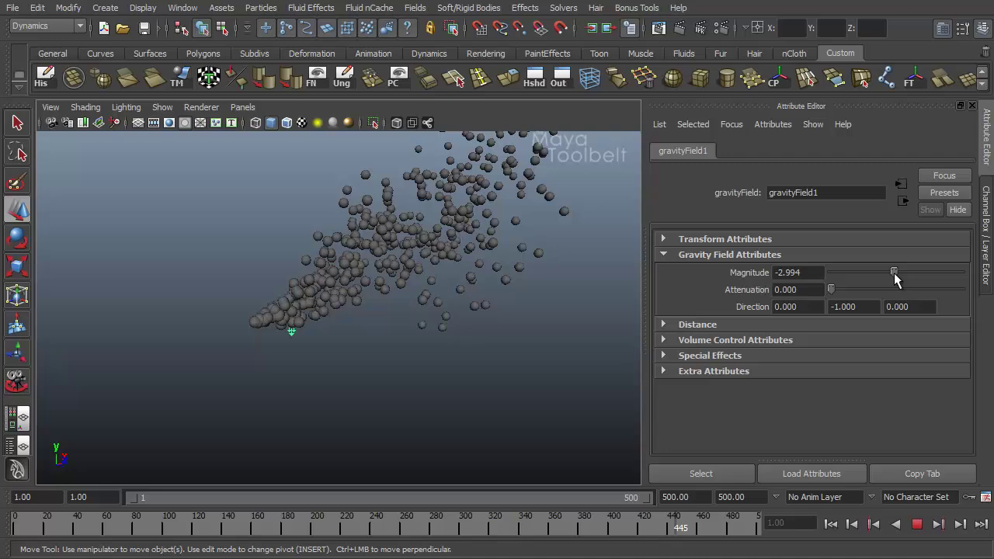
alt+drag(505, 318, 376, 317)
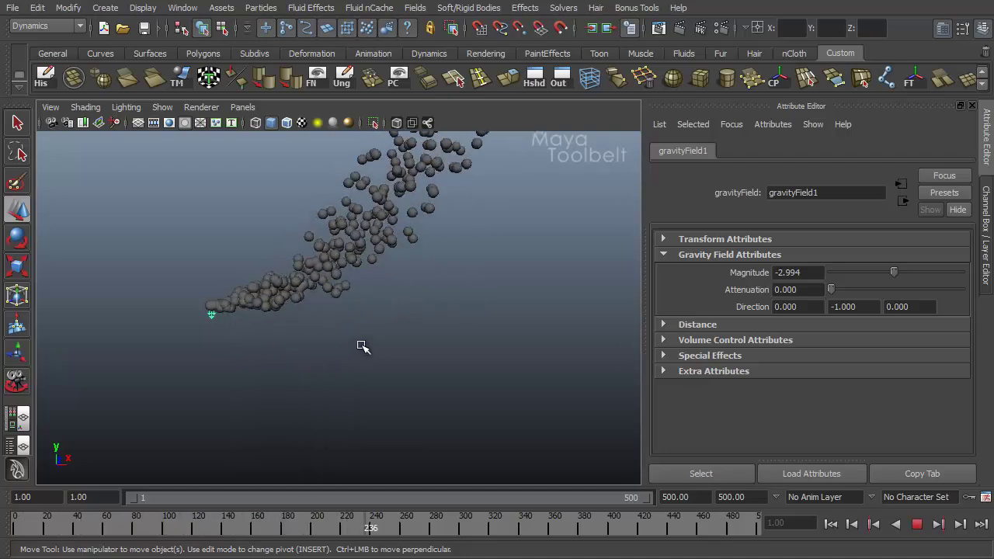
- Flip Magnitude to positive 2.994, then sweep it up to 34.132 and back down
click(897, 272)
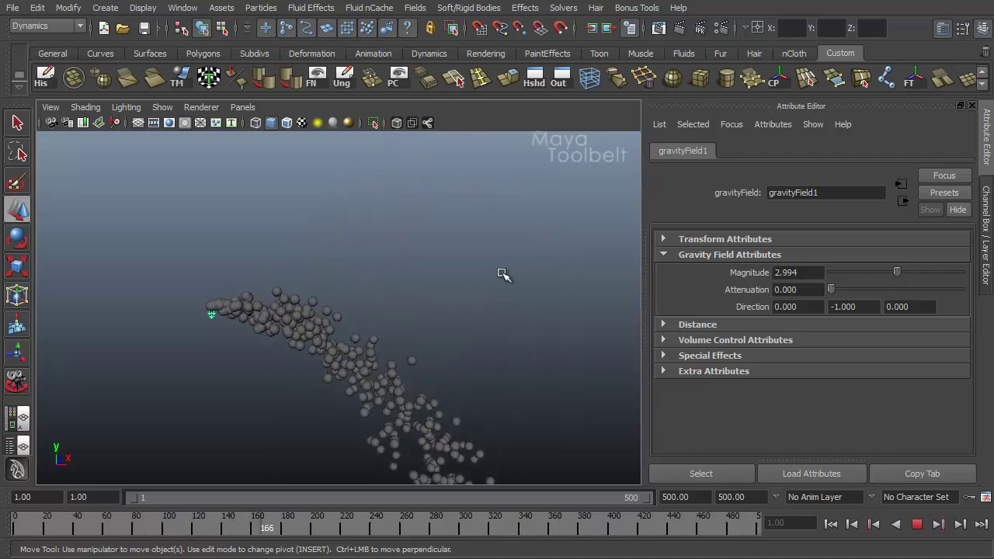
mouse_move(378, 342)
alt+mouse_down()
mouse_move(422, 355)
mouse_move(391, 348)
alt+mouse_up()
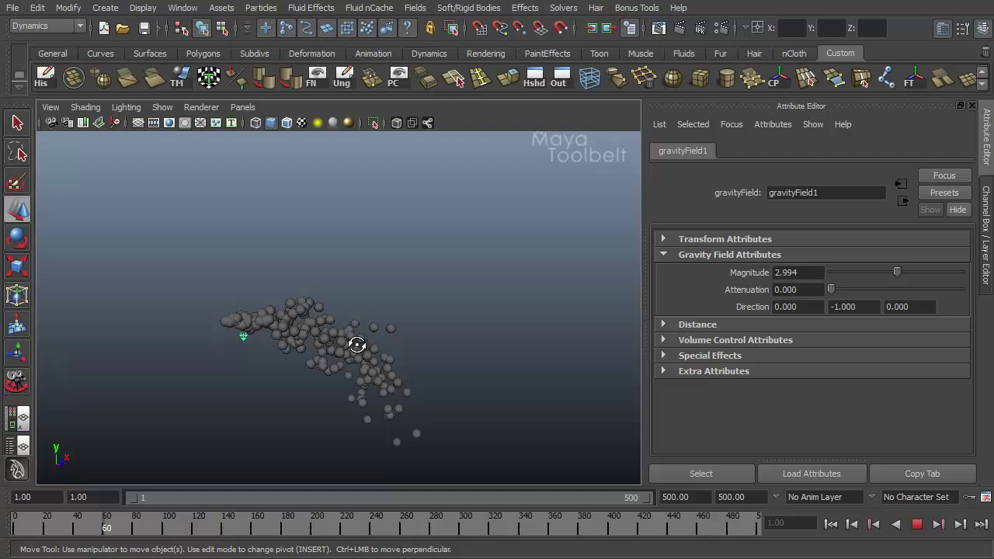
mouse_move(355, 344)
alt+mouse_down()
mouse_move(404, 365)
mouse_move(426, 329)
mouse_move(433, 353)
mouse_move(344, 344)
alt+mouse_up()
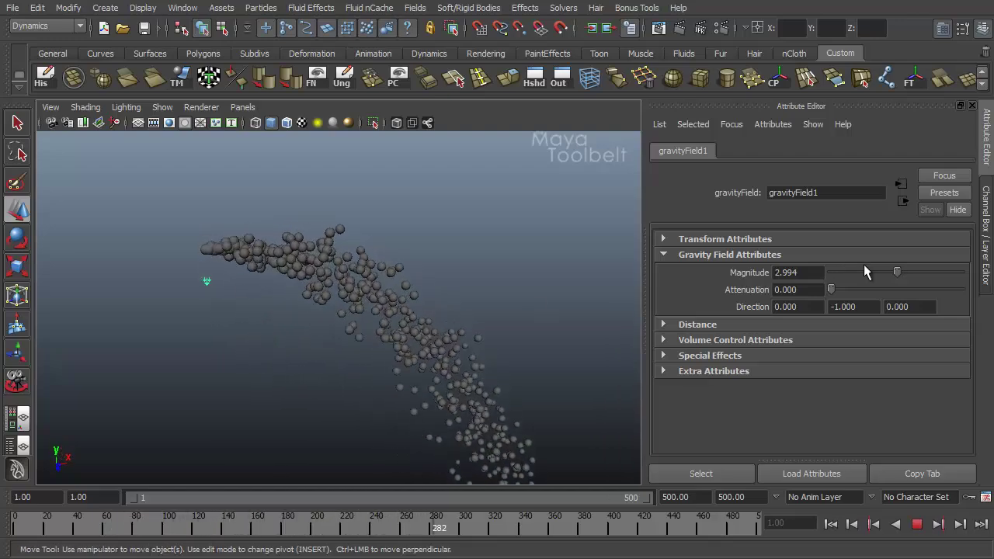
drag(898, 277, 918, 278)
alt+drag(448, 309, 466, 287)
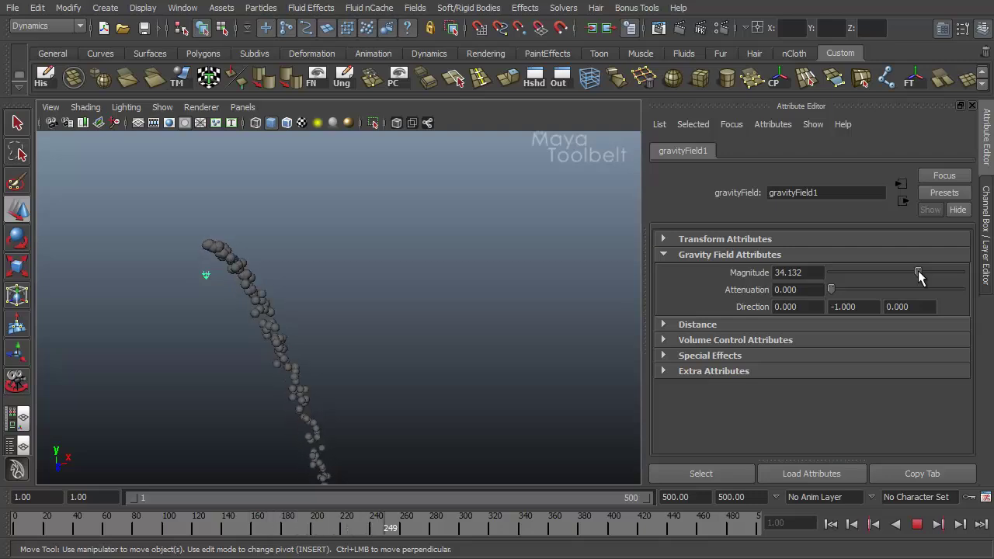
drag(918, 278, 897, 289)
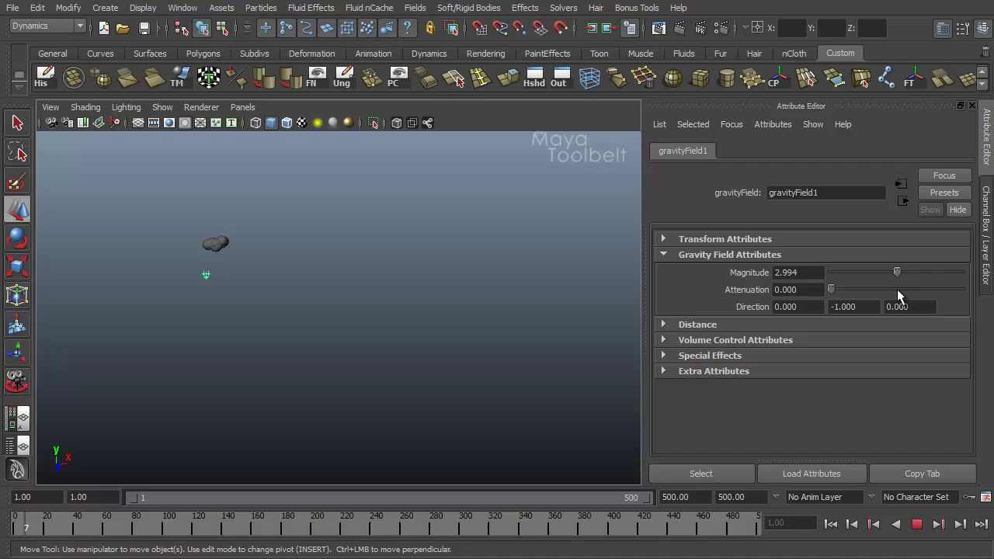
- Compare Magnitude values on the slider, then enter Magnitude 9.8 exactly
right_click(739, 272)
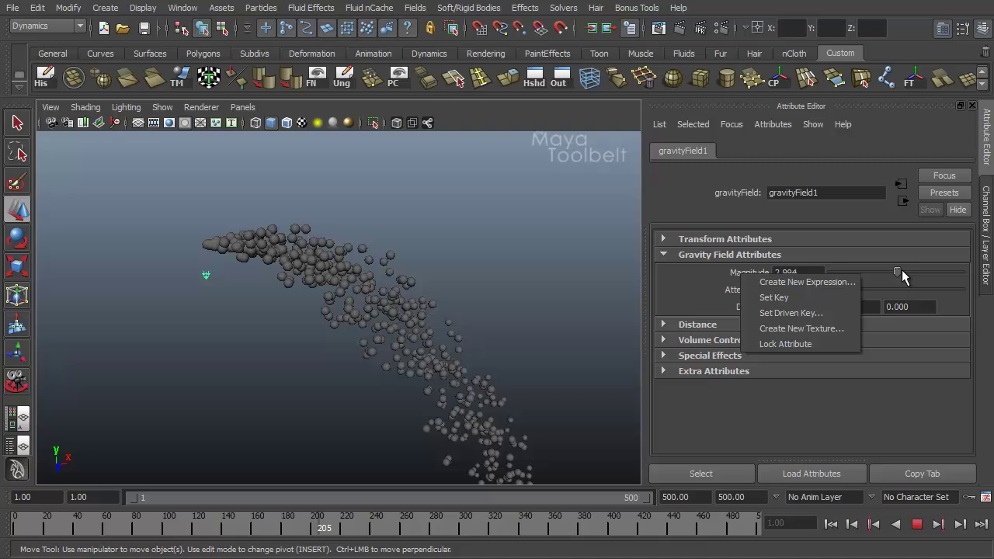
drag(901, 270, 893, 301)
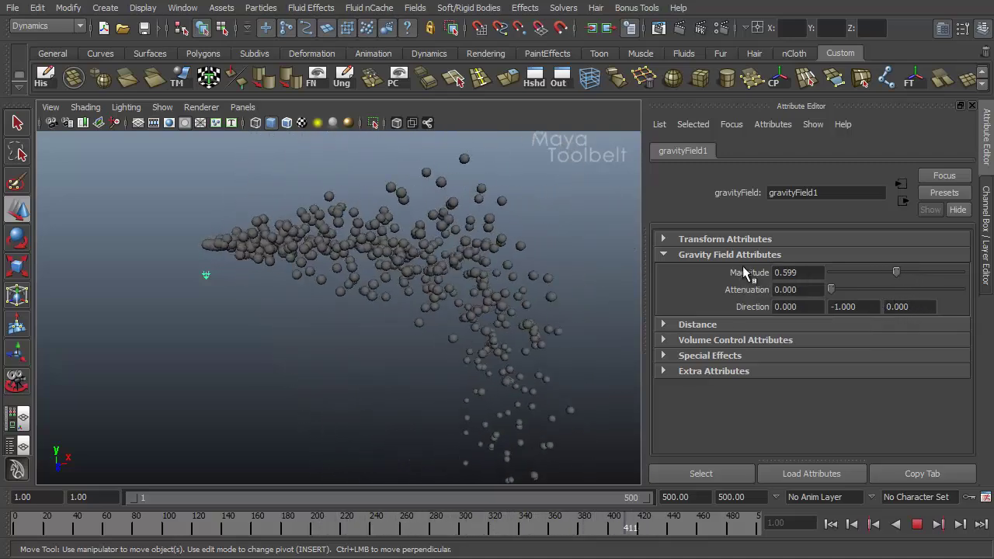
double_click(793, 273)
text(9.8)
key(Tab)
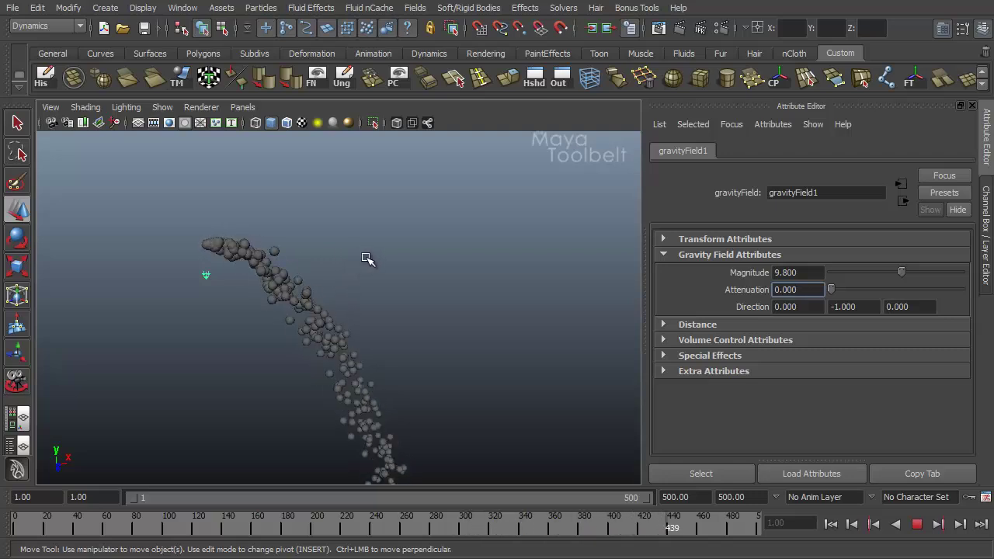
- Stop playback at frame 372 with the particle stream in its steep arc
alt+drag(277, 310, 282, 355)
alt+right_drag(282, 355, 306, 318)
alt+drag(324, 310, 395, 337)
alt+drag(324, 393, 409, 381)
click(917, 525)
- Nudge gravityField1 slightly along its axes with the Move tool
key(w)
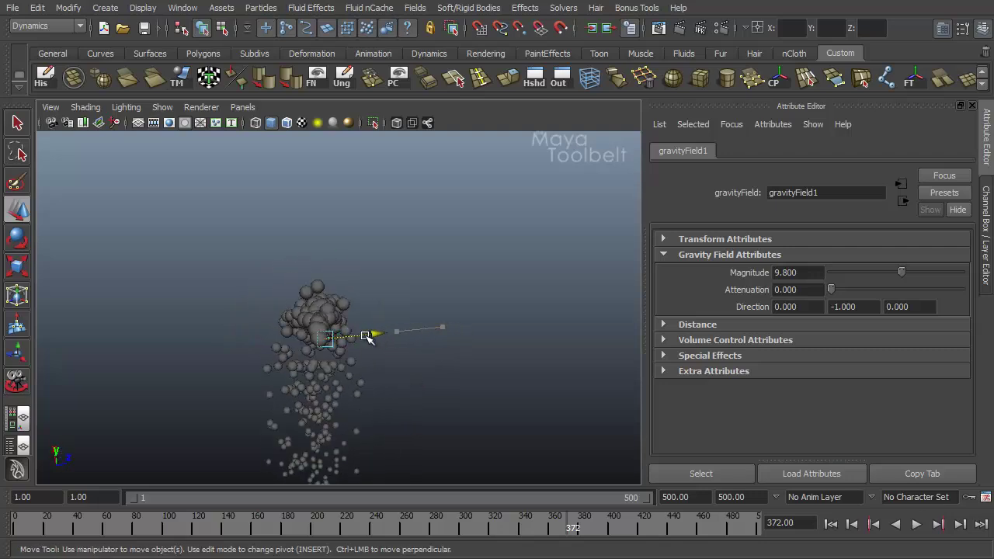
drag(367, 337, 257, 365)
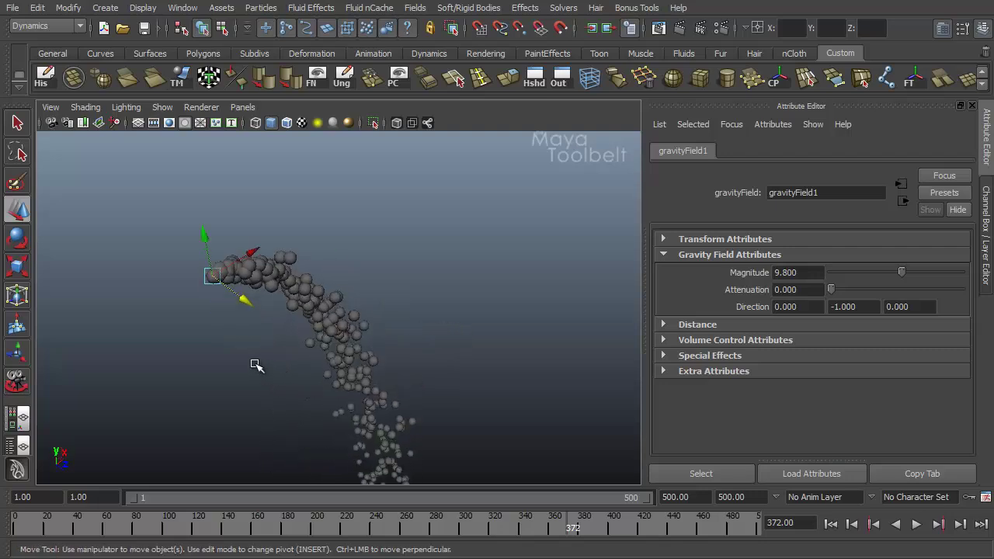
drag(247, 299, 248, 302)
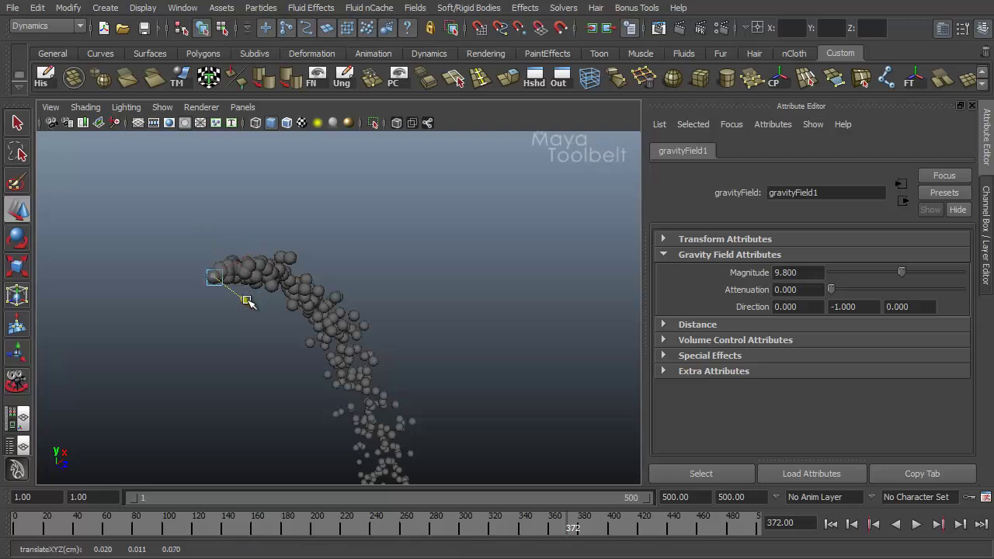
alt+drag(401, 312, 453, 293)
alt+drag(369, 314, 362, 337)
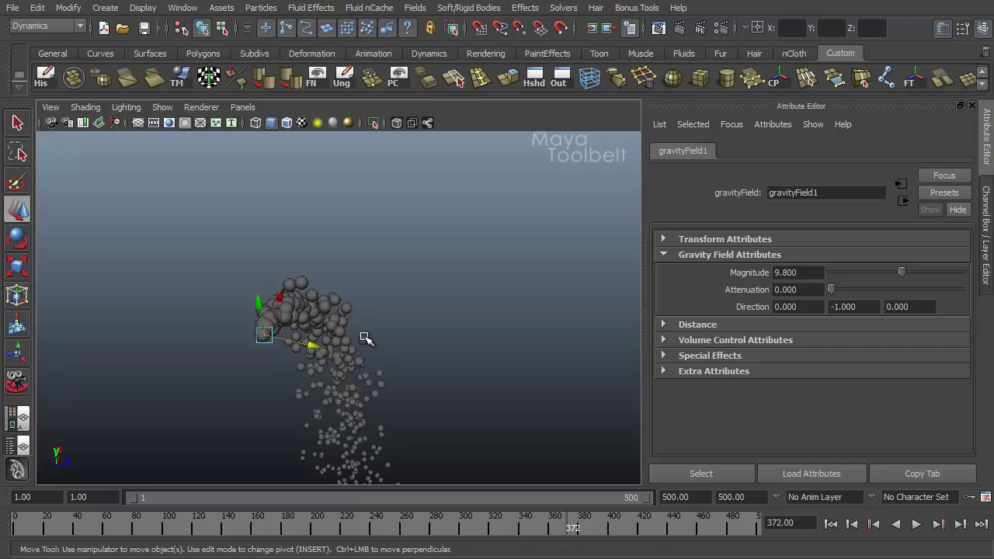
click(332, 358)
alt+drag(454, 371, 409, 314)
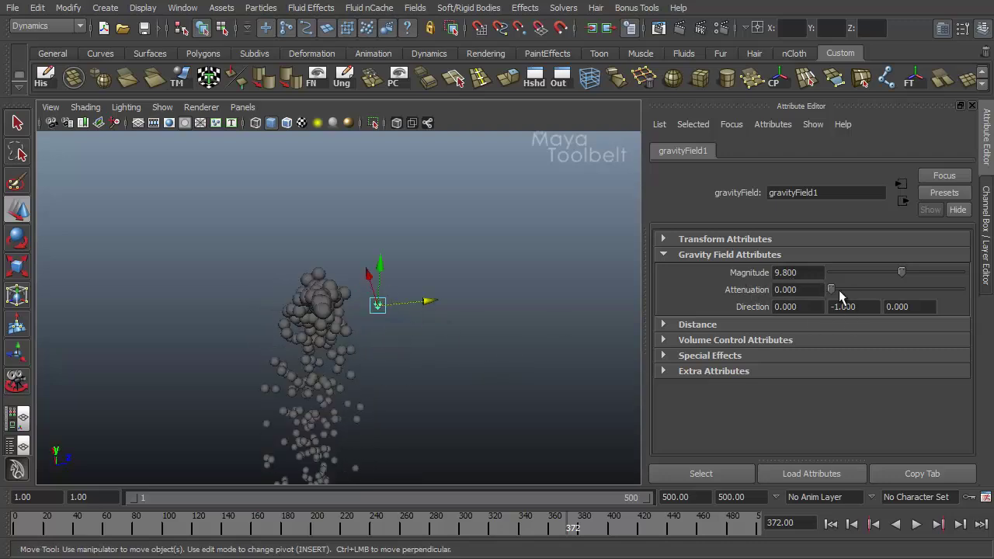
alt+drag(435, 373, 389, 325)
click(330, 354)
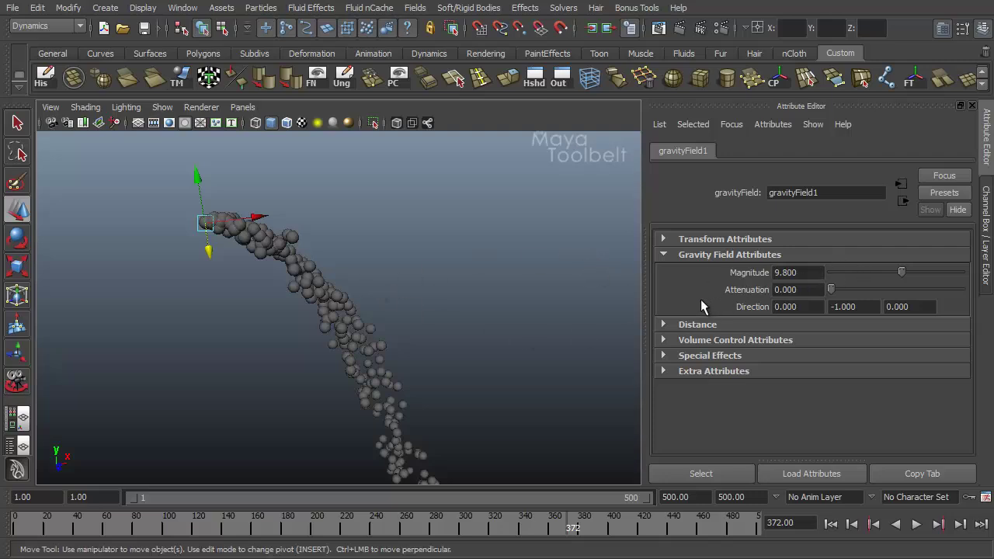
- Replay the simulation, push Attenuation up to 2.545, then settle it at about 1.048
click(832, 524)
click(916, 524)
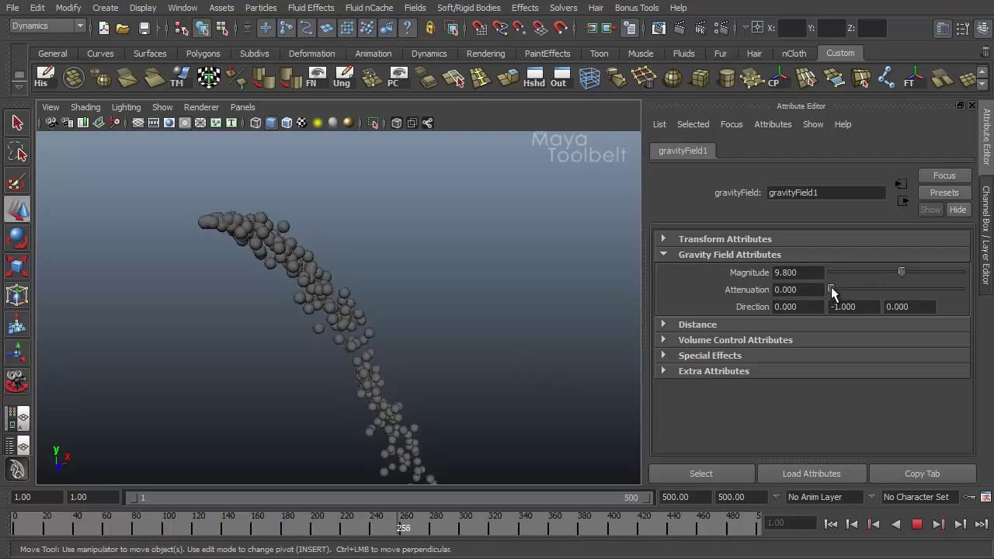
click(831, 287)
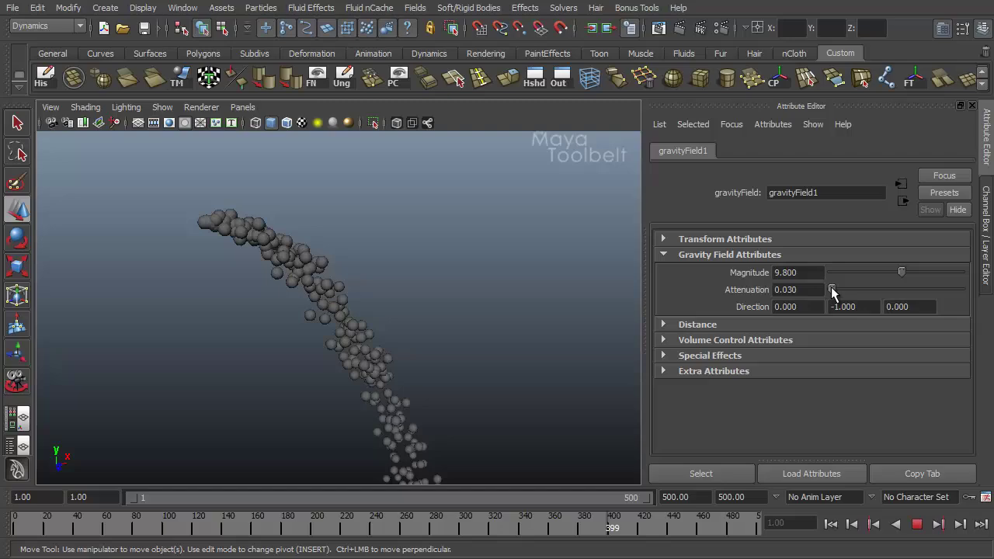
drag(831, 286, 896, 282)
alt+drag(489, 337, 549, 355)
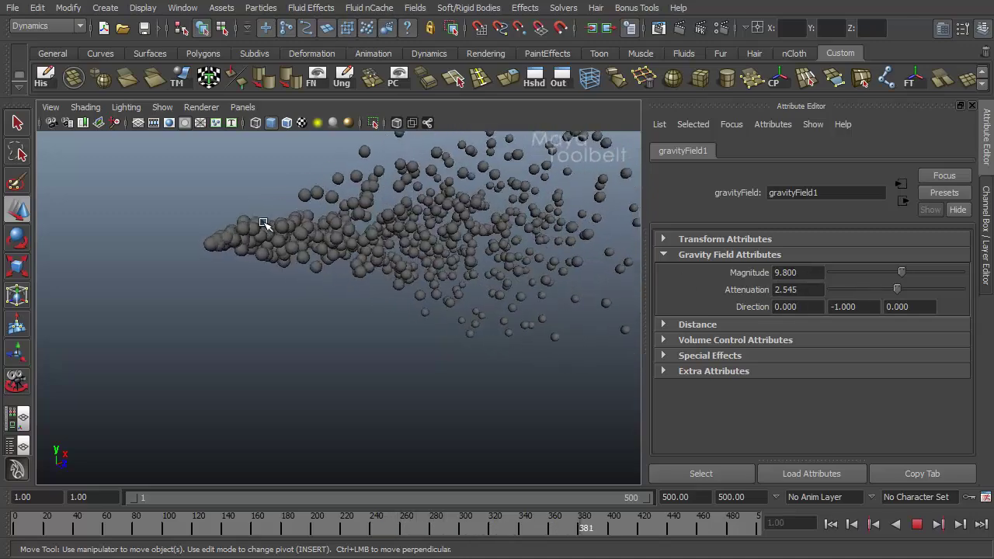
alt+drag(261, 222, 396, 266)
alt+drag(479, 268, 391, 277)
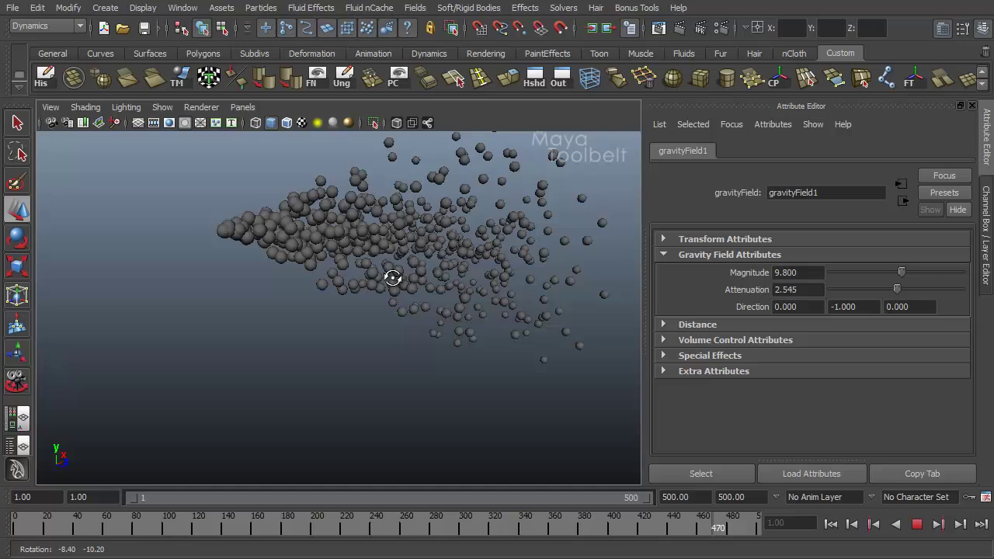
drag(896, 292, 858, 290)
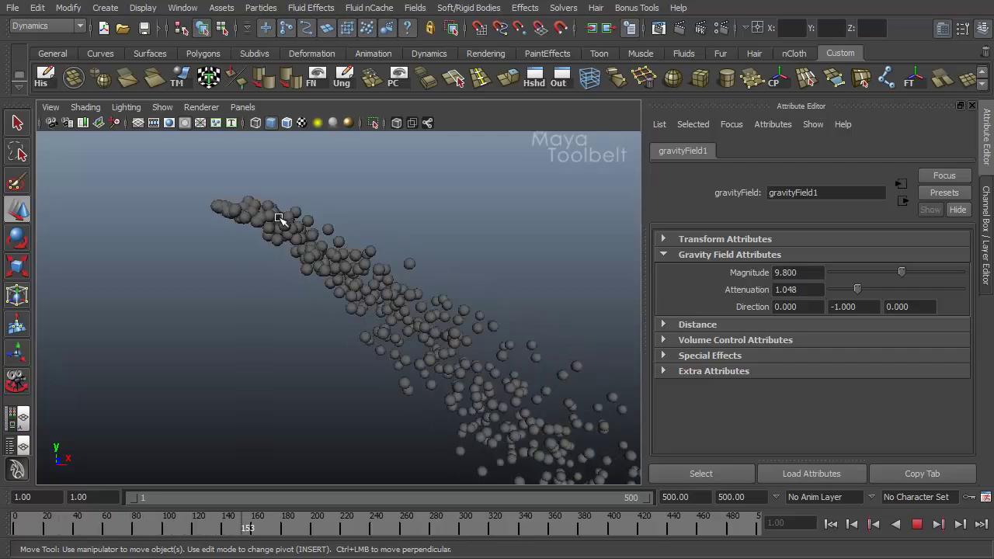
alt+drag(537, 388, 594, 361)
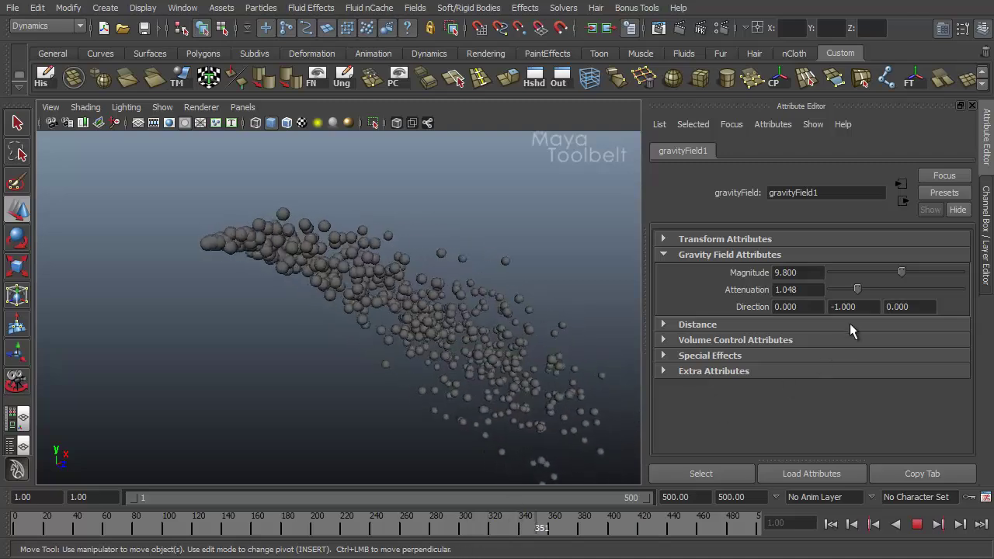
- Drop gravityField1's Attenuation to 0 and frame the particle stream
drag(857, 291, 803, 290)
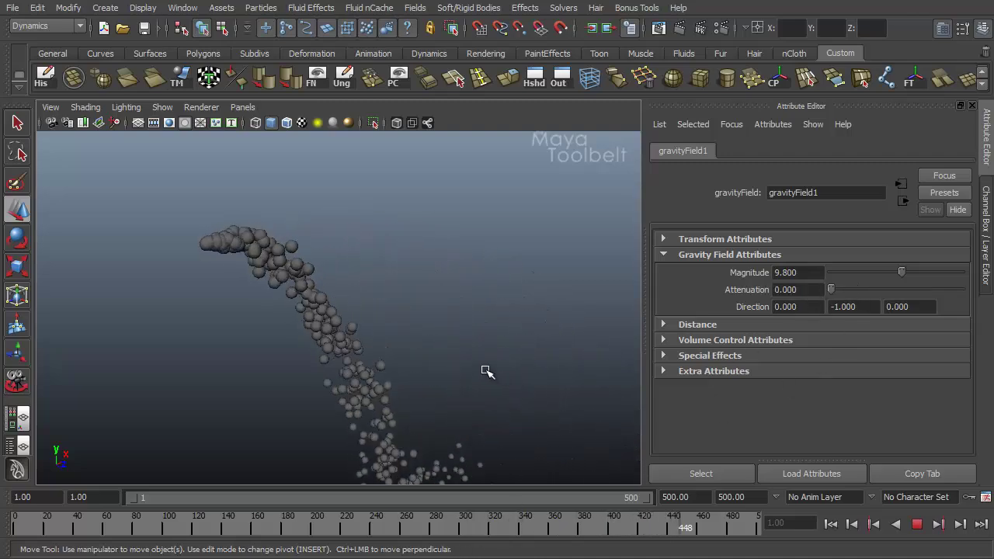
alt+drag(486, 368, 428, 335)
alt+right_drag(428, 335, 267, 302)
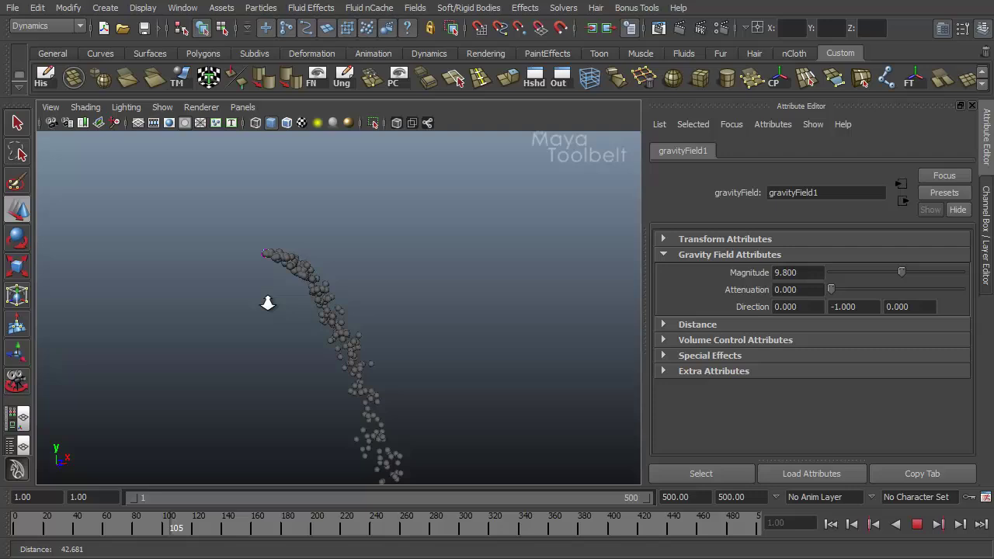
alt+middle_drag(325, 340, 339, 230)
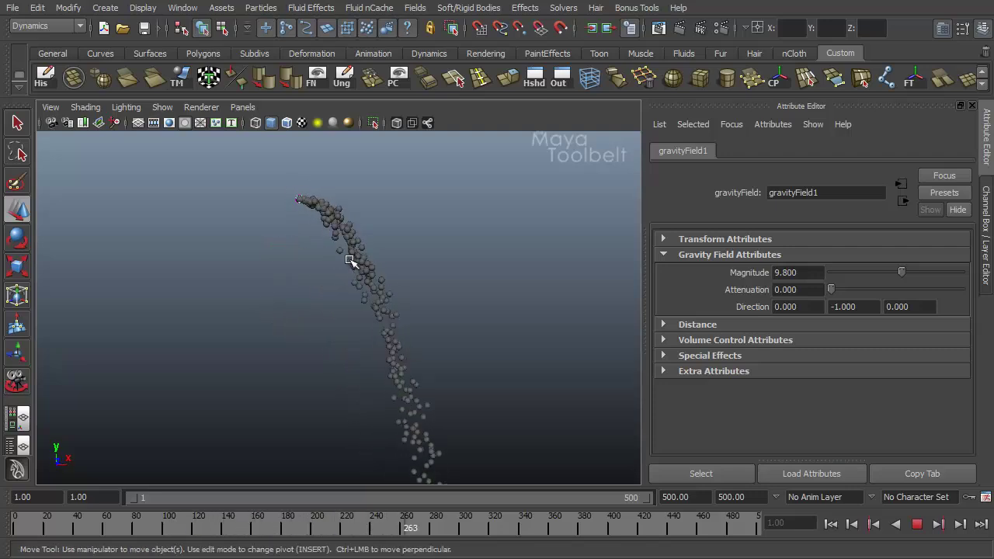
alt+right_drag(473, 388, 440, 246)
alt+middle_drag(395, 426, 319, 246)
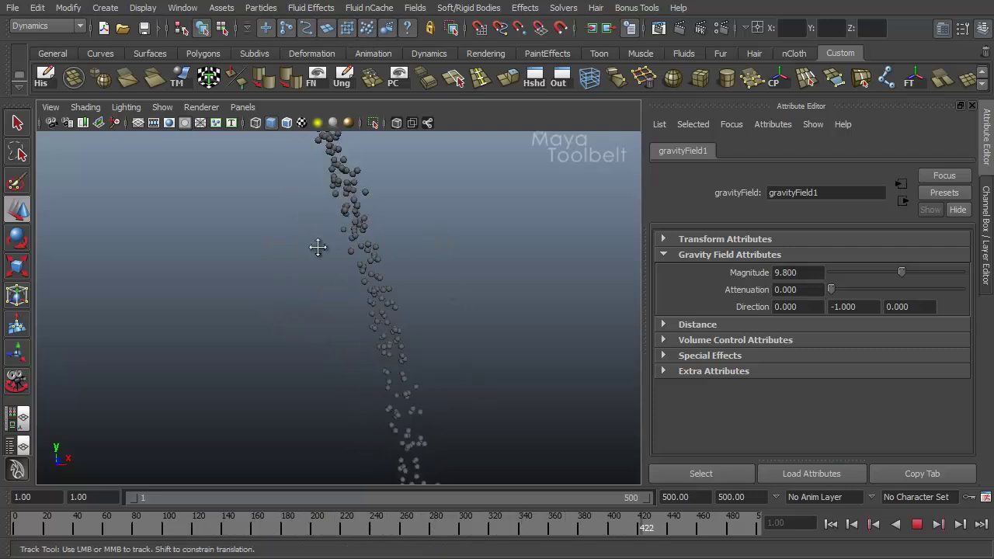
alt+right_drag(319, 247, 384, 388)
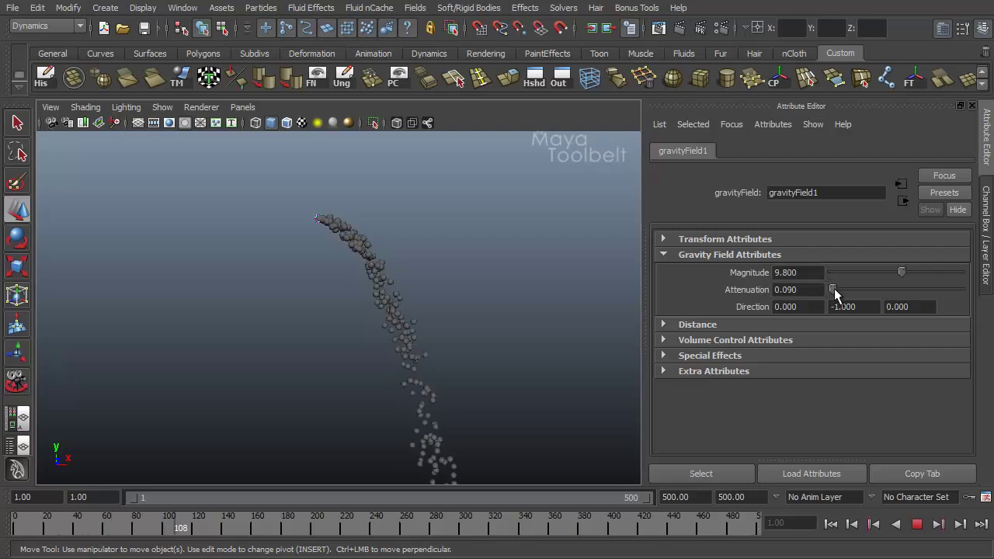
- Raise Attenuation to 0.509 and make Magnitude negative, about -10.180
drag(834, 288, 838, 289)
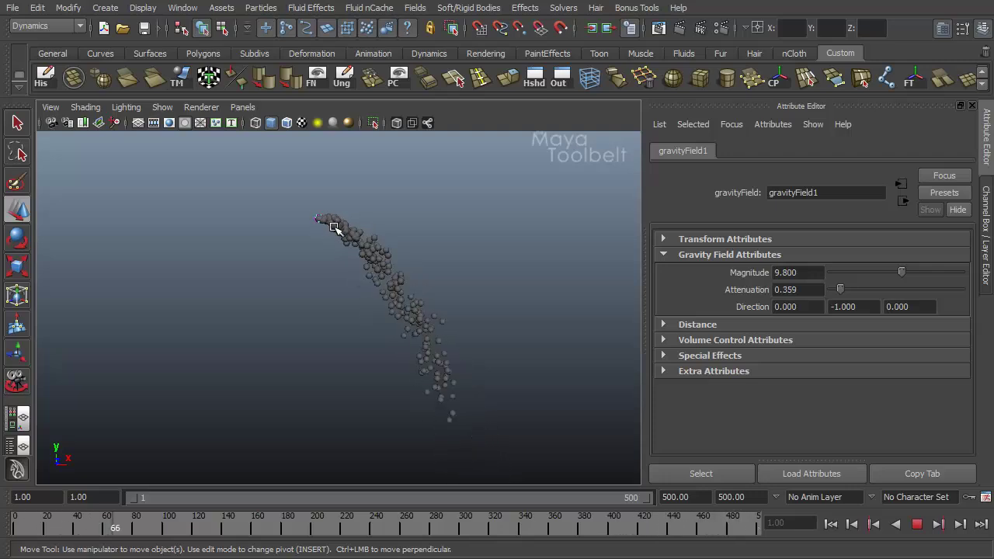
alt+right_drag(340, 272, 427, 330)
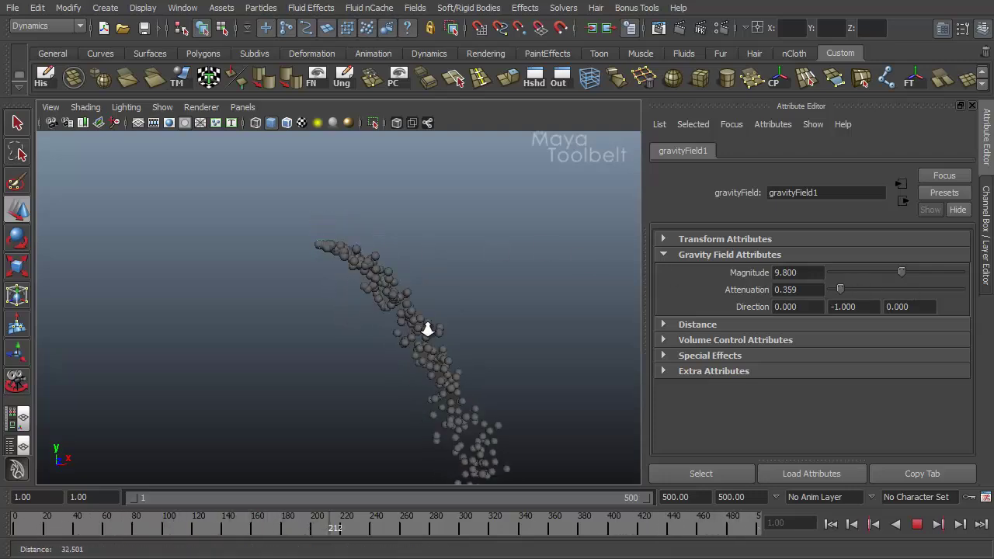
alt+middle_drag(430, 302, 405, 298)
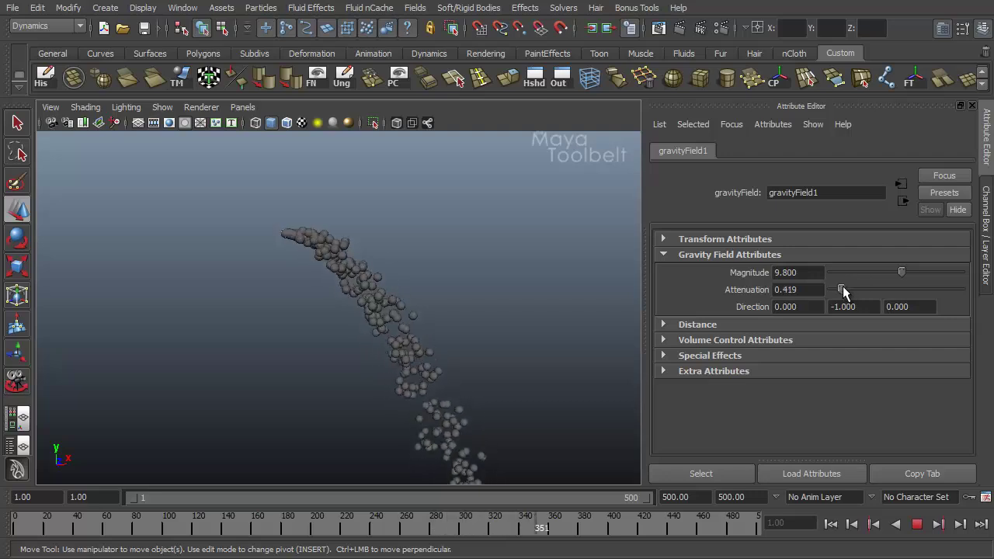
drag(842, 289, 845, 290)
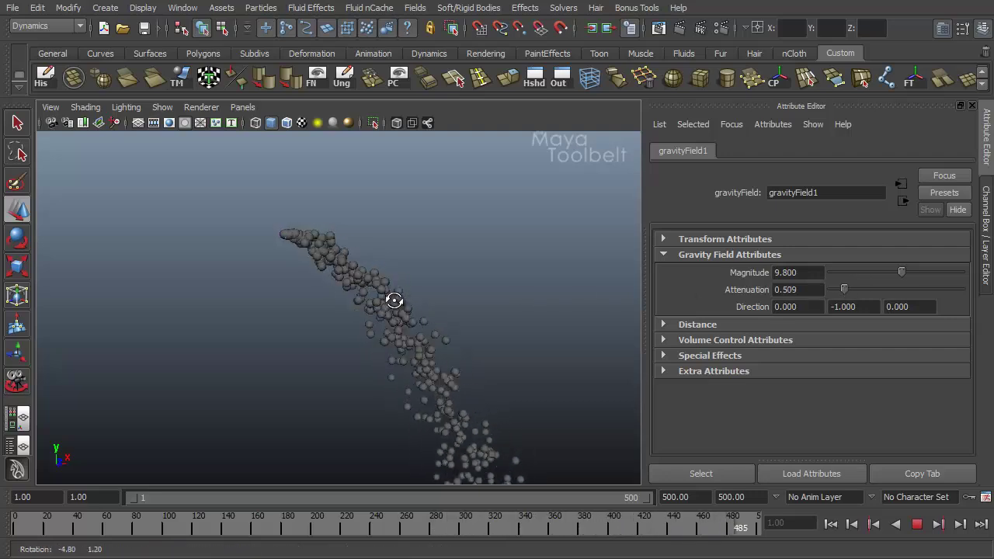
mouse_move(902, 273)
mouse_down()
mouse_move(880, 273)
mouse_move(914, 287)
mouse_move(881, 290)
mouse_move(911, 302)
mouse_move(885, 315)
mouse_up()
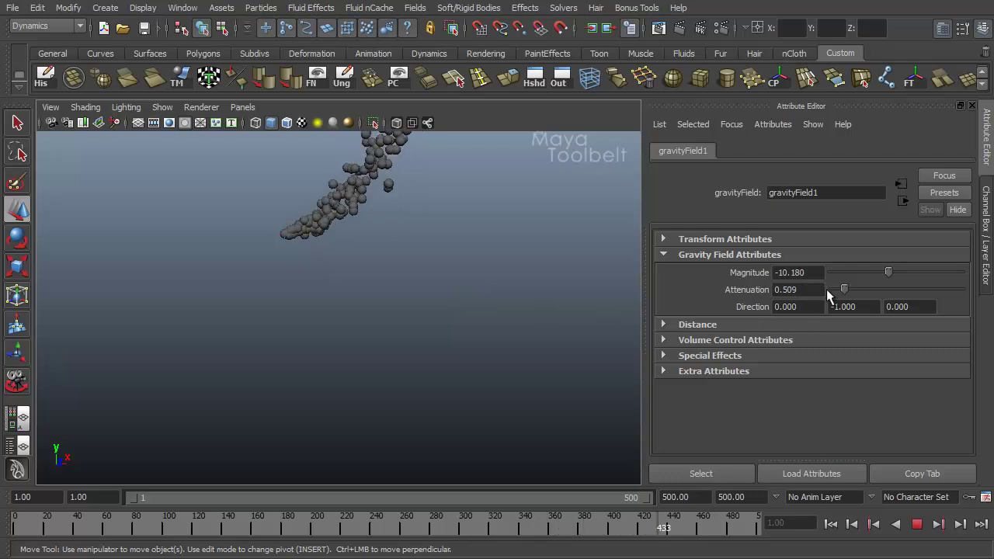
- Try Attenuation 0.958 and negative magnitudes, then restore Magnitude 9.800 and Attenuation 0.000
drag(844, 289, 872, 312)
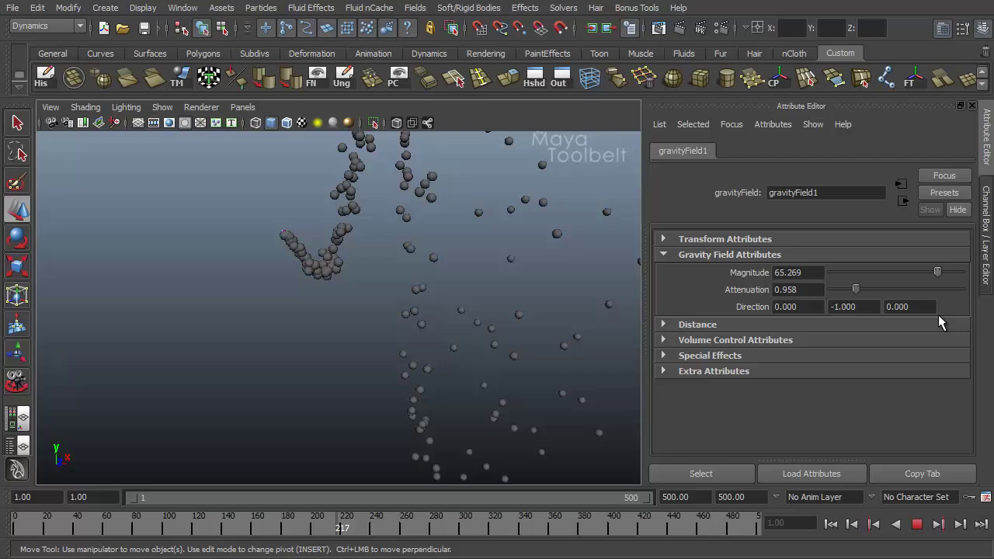
drag(938, 314, 872, 320)
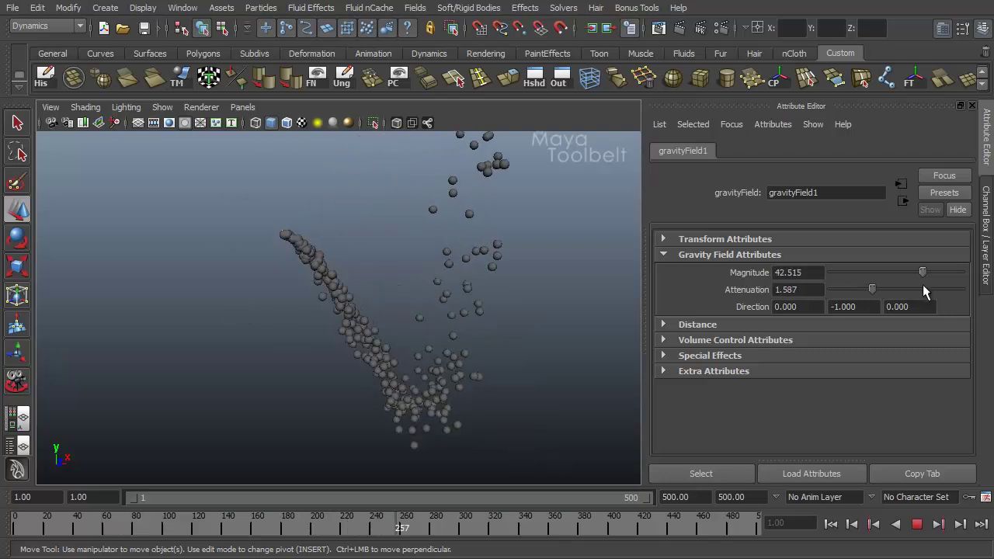
drag(923, 281, 885, 279)
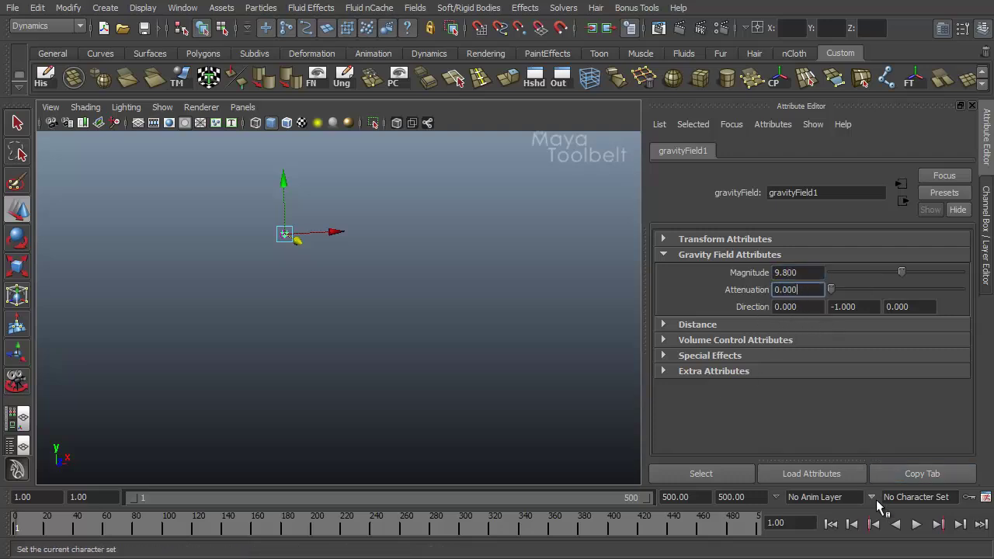
- Play the simulation and set the gravity Direction's Y component to 0
click(917, 526)
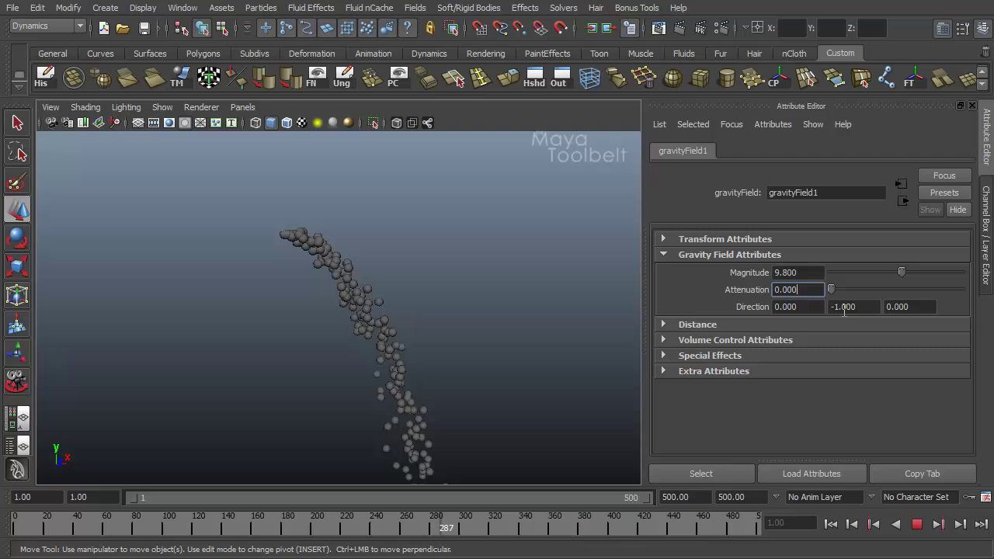
alt+drag(488, 326, 473, 352)
alt+drag(364, 350, 317, 346)
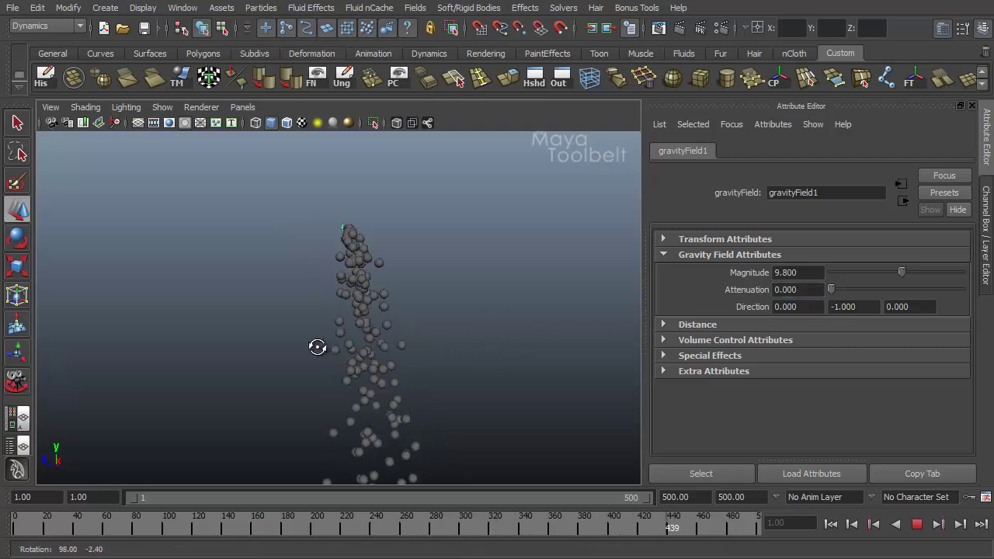
alt+drag(378, 245, 423, 335)
double_click(853, 307)
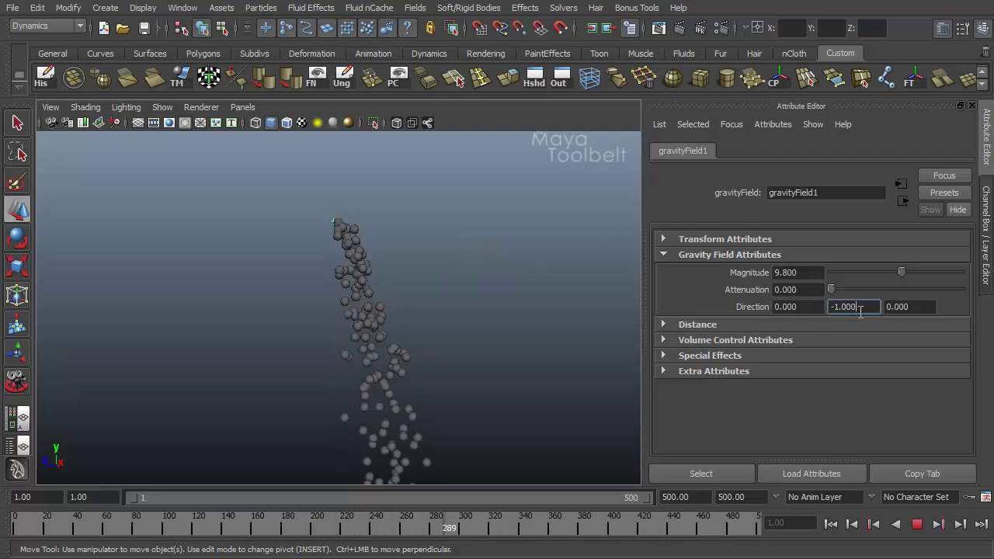
text(0)
key(Return)
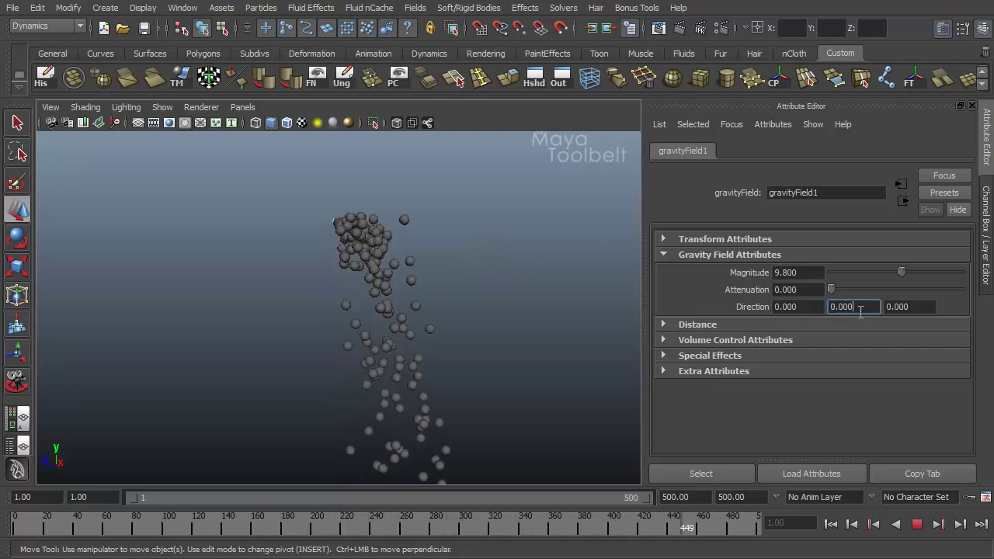
alt+drag(489, 308, 439, 314)
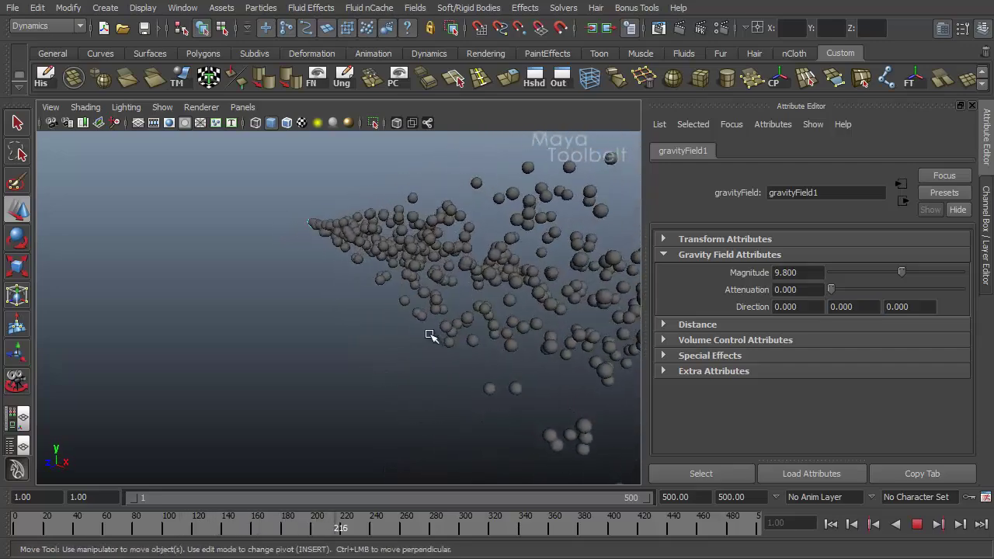
- Set the gravity Direction's Z component to 1.000
double_click(786, 306)
key(Tab)
key(Tab)
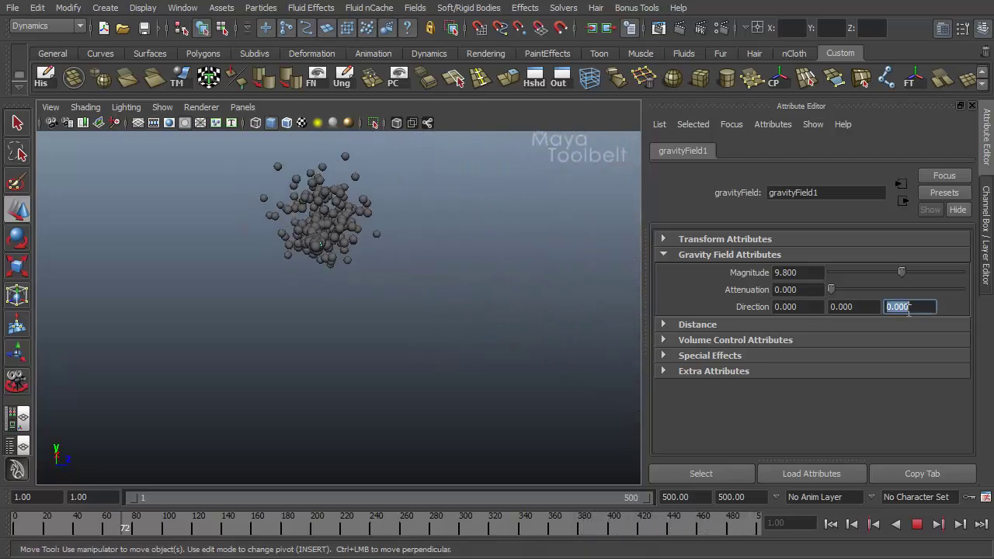
text(1.000)
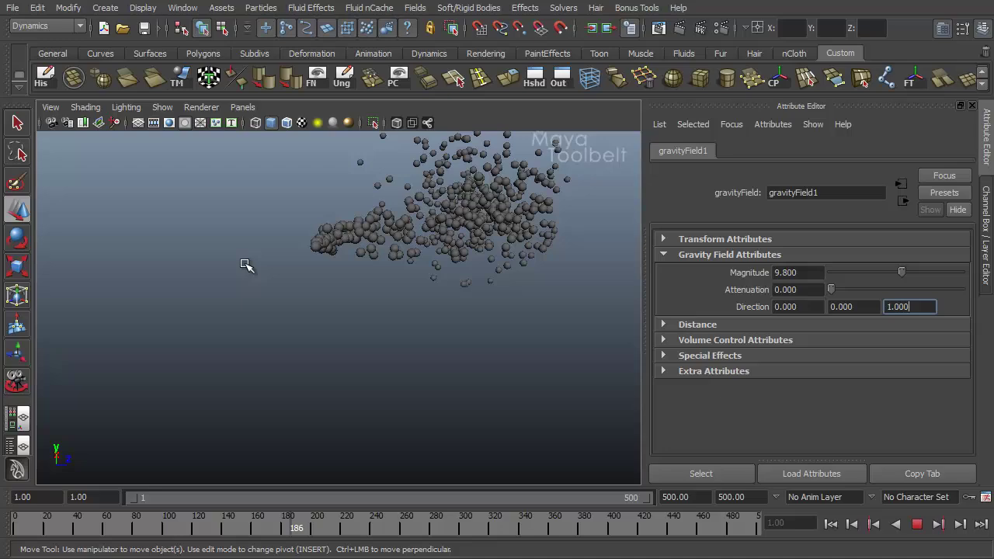
alt+drag(420, 296, 412, 375)
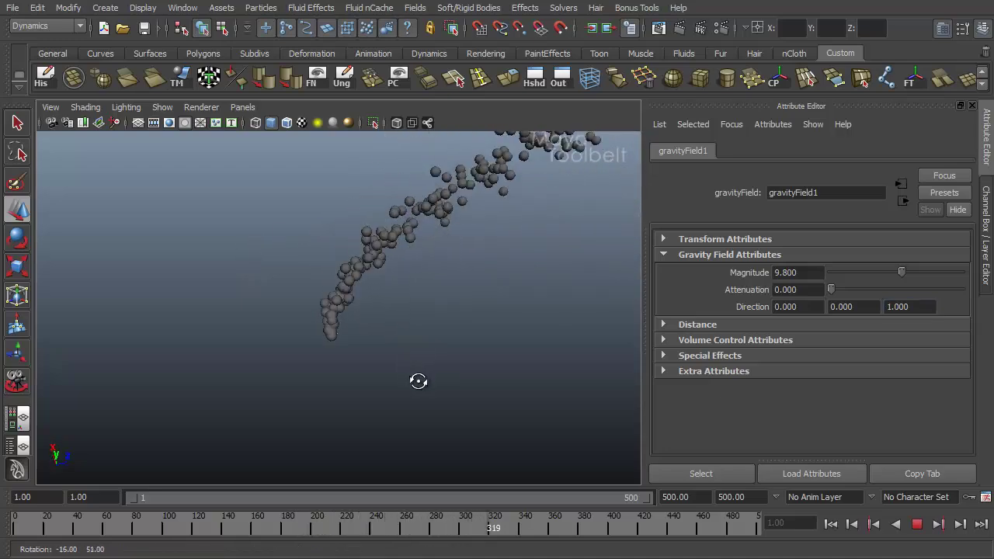
alt+drag(492, 321, 410, 348)
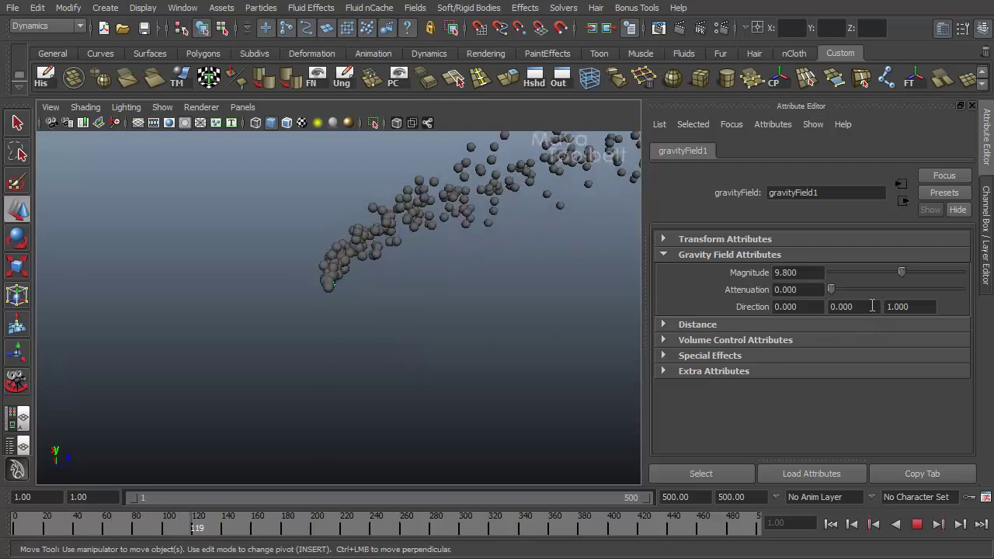
- Try Direction X at 1, then set the Y component to 1
click(809, 306)
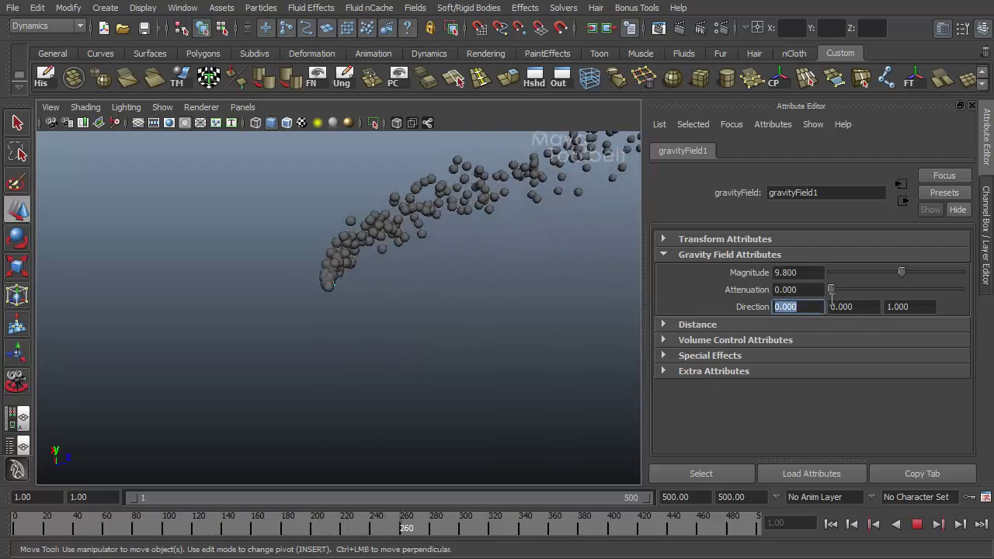
text(1)
key(Return)
alt+drag(599, 299, 492, 337)
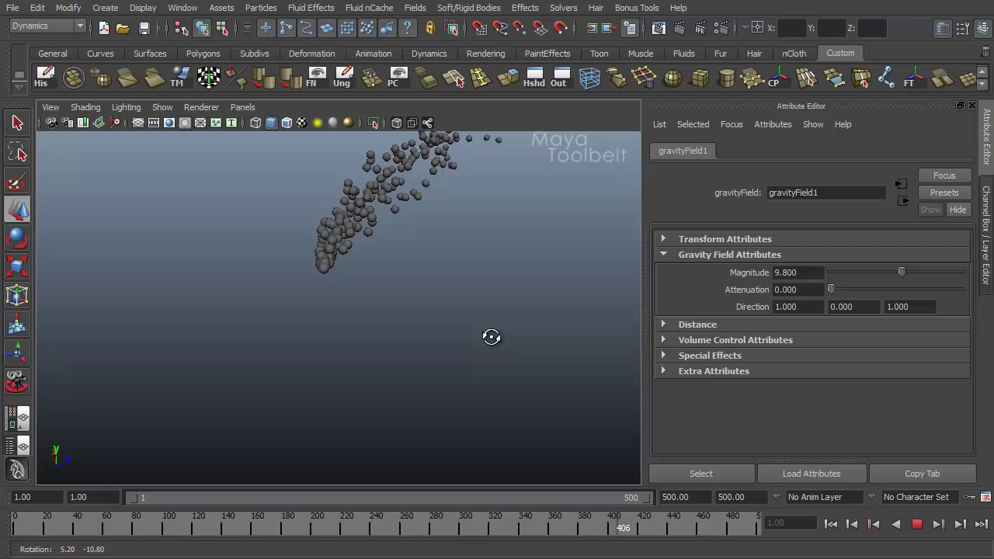
click(830, 307)
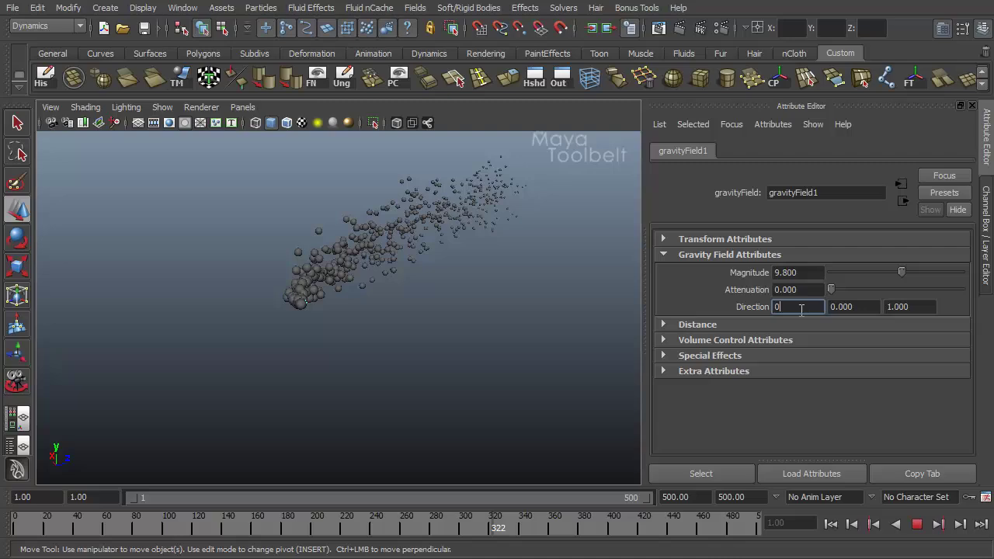
double_click(841, 307)
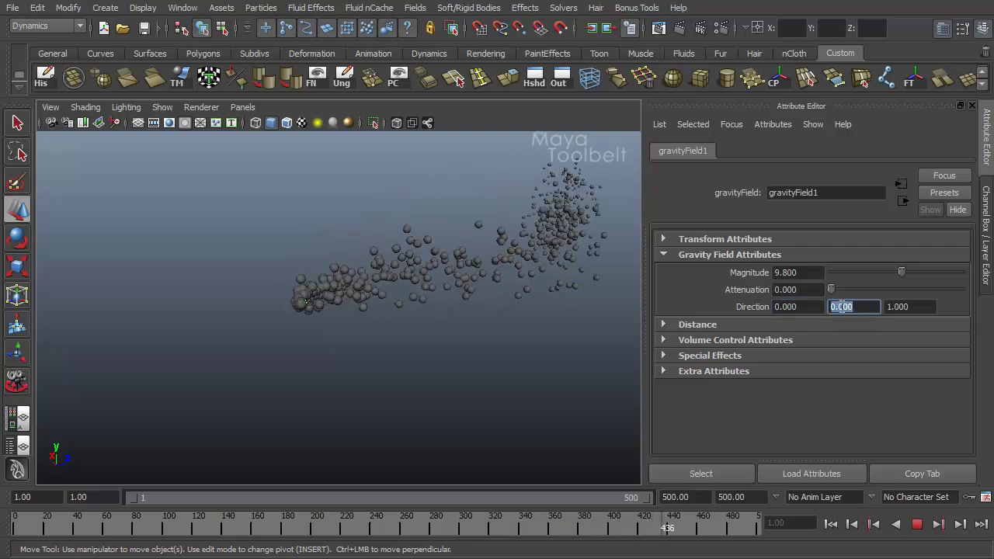
text(1)
key(Return)
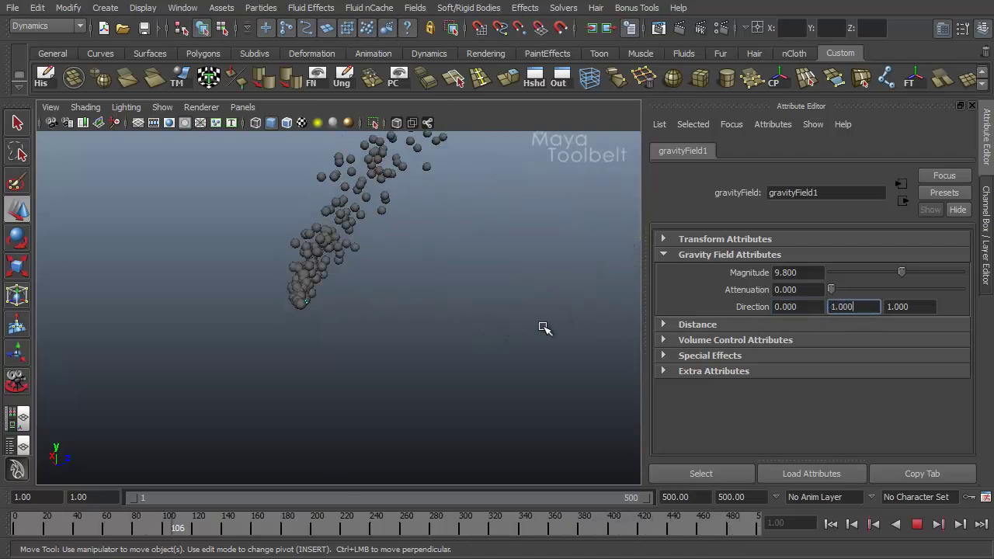
middle_drag(544, 328, 499, 326)
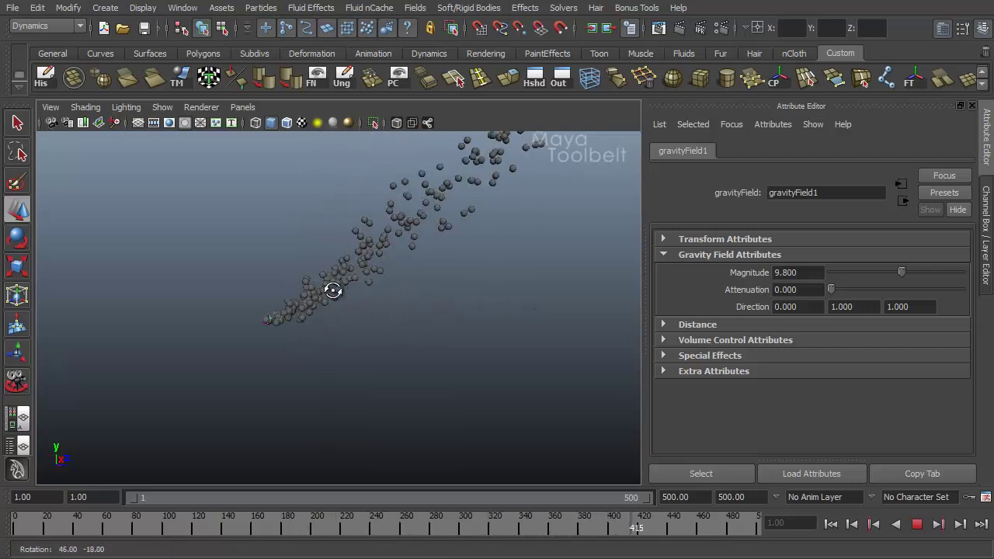
alt+drag(395, 299, 390, 312)
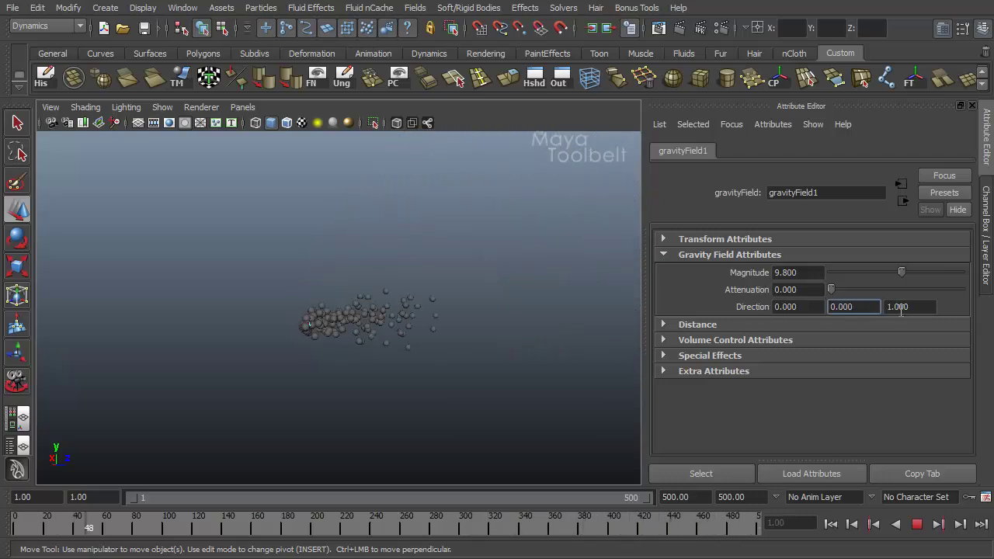
alt+drag(559, 275, 389, 306)
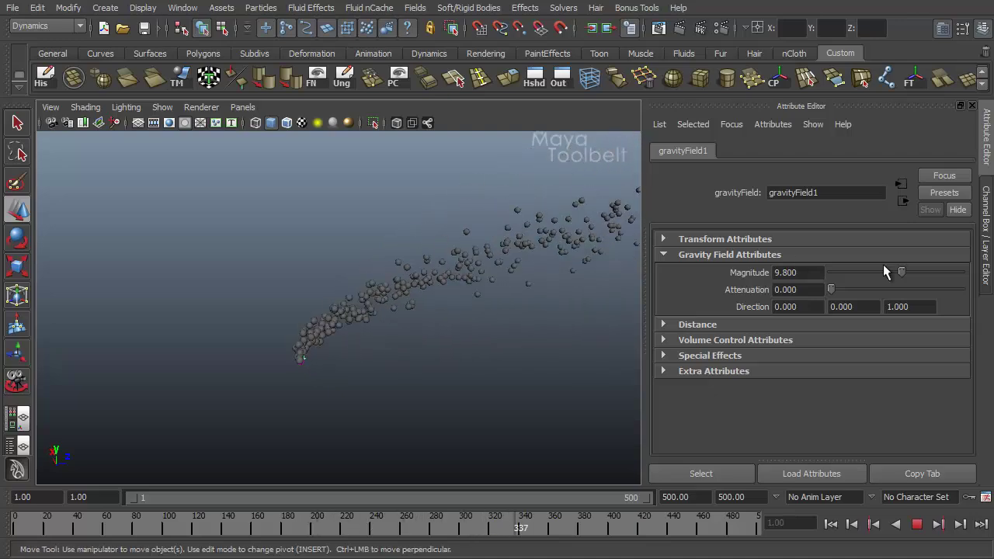
drag(901, 271, 871, 271)
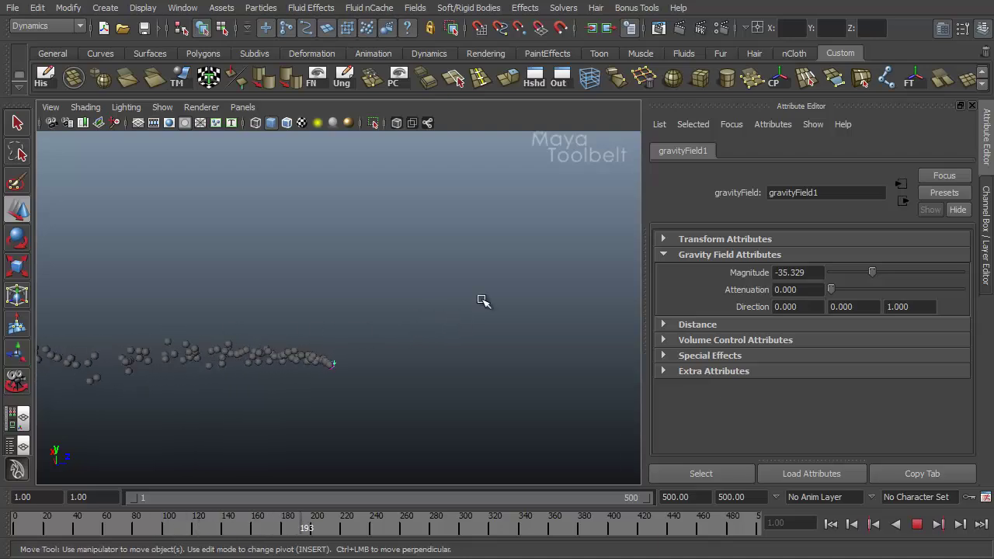
mouse_move(483, 301)
middle_down()
mouse_move(435, 326)
mouse_move(473, 340)
mouse_move(510, 303)
middle_up()
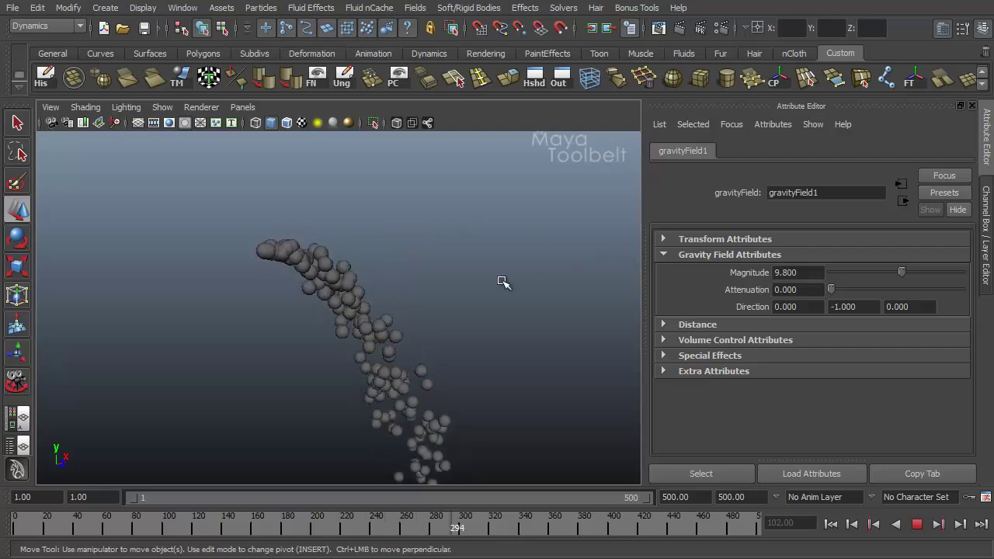
- Expand the Distance section, stop playback, and enable Use Max Distance
click(664, 325)
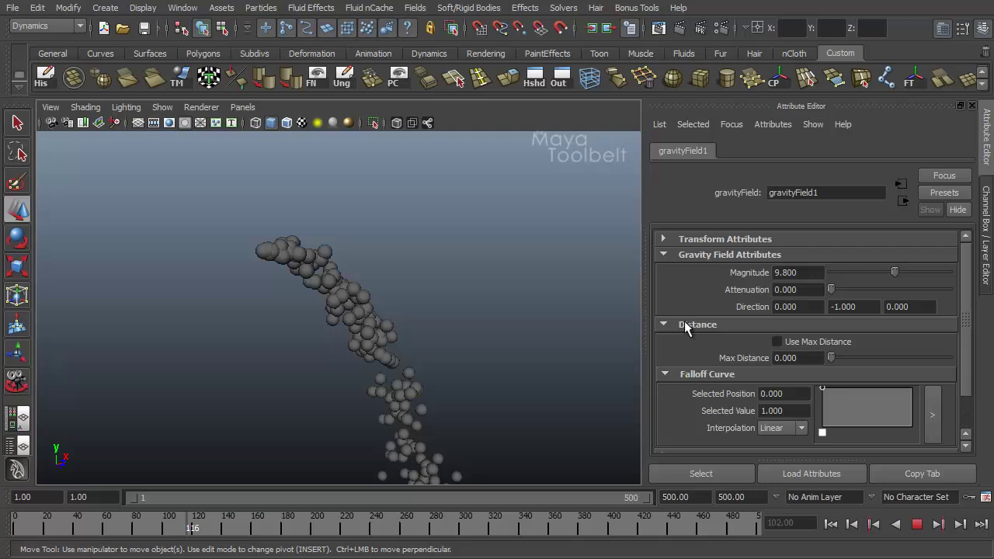
click(918, 525)
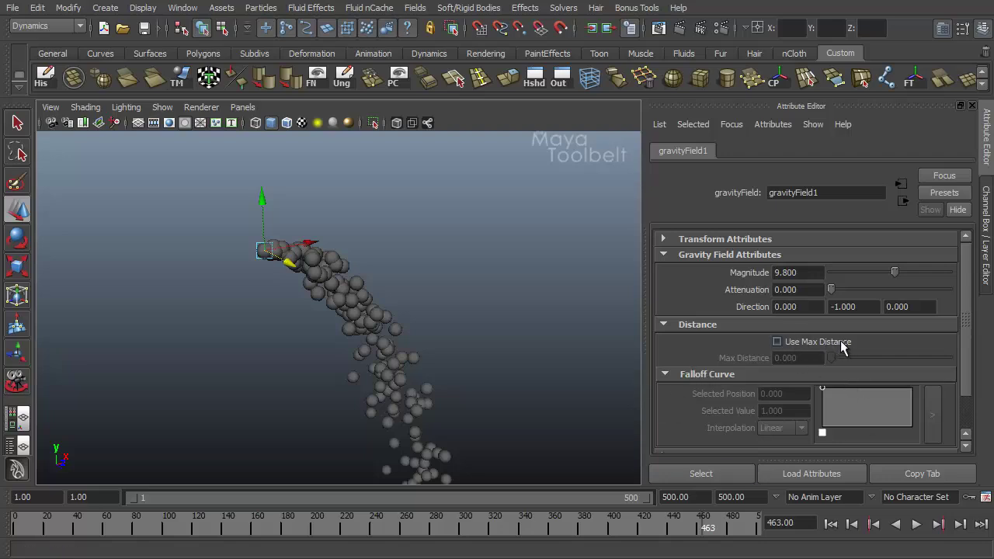
click(806, 342)
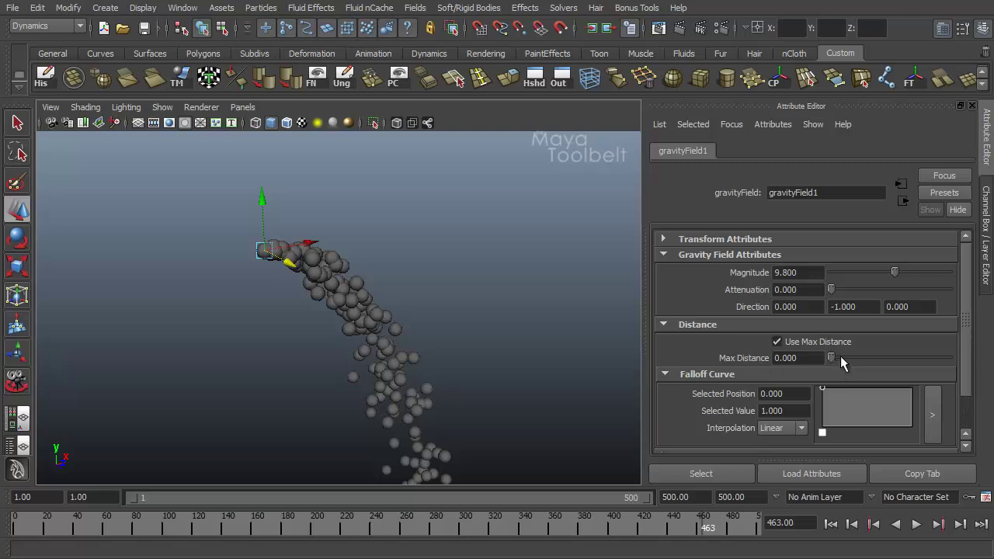
scroll(691, 388, down, 1)
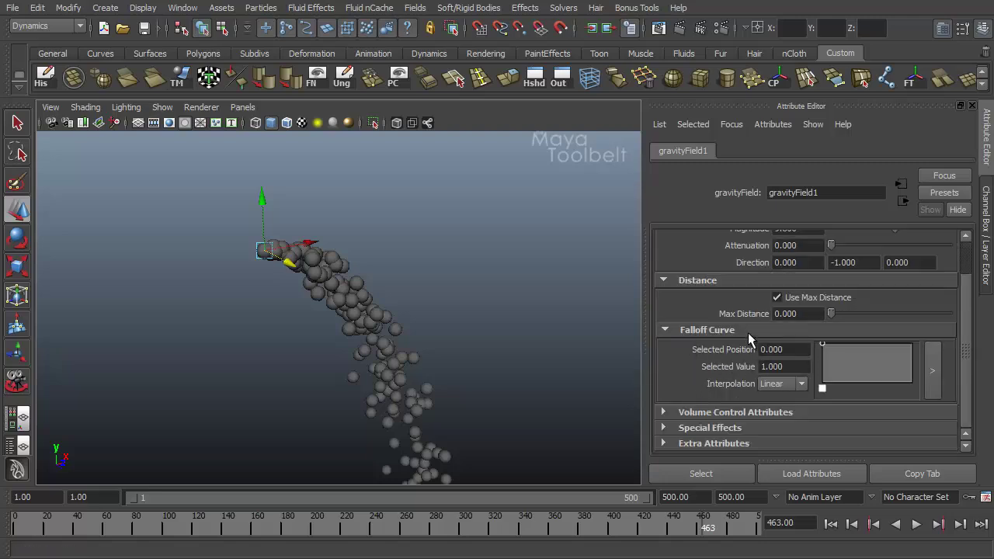
scroll(761, 396, up, 1)
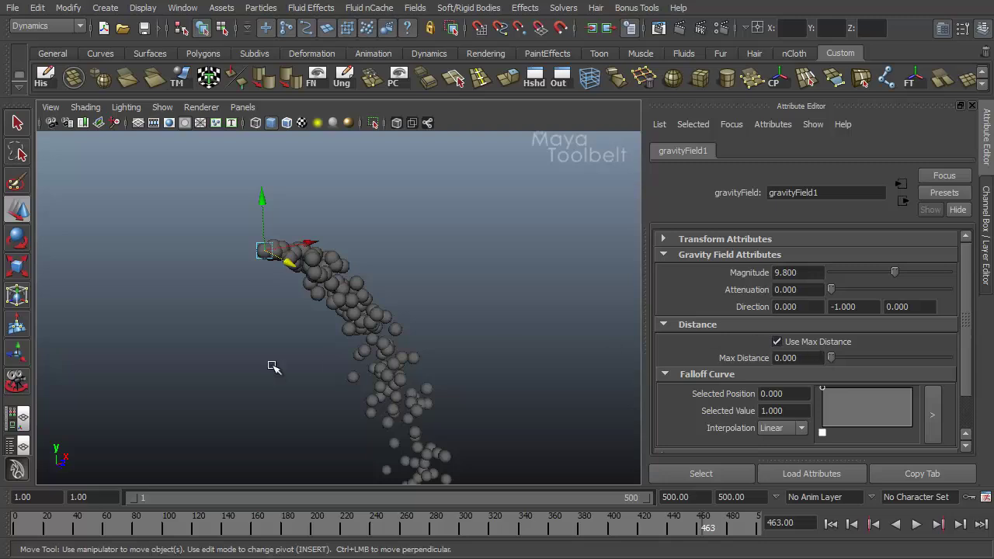
- Rewind and replay the simulation, viewing the falling particles from several angles
alt+drag(387, 263, 354, 322)
alt+drag(253, 337, 500, 292)
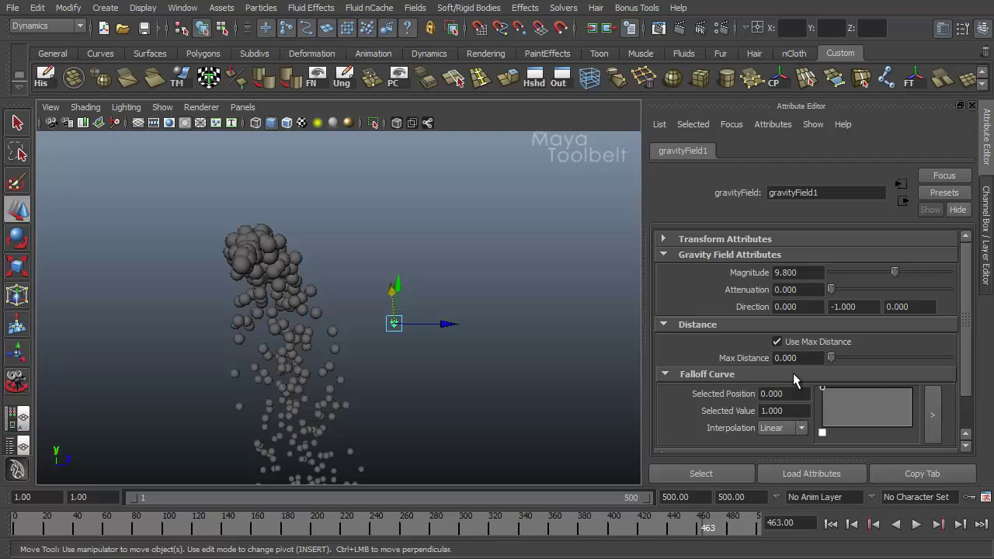
click(830, 524)
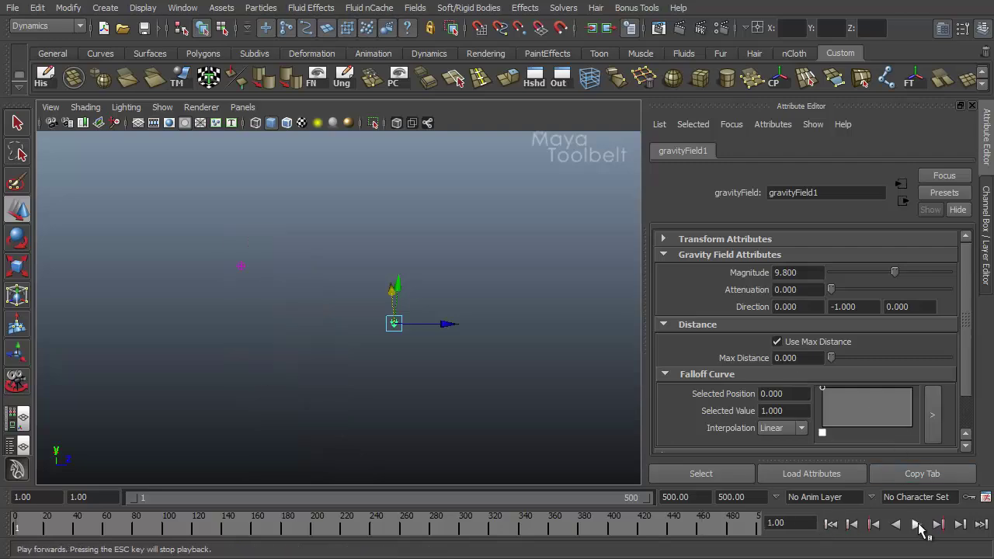
click(916, 524)
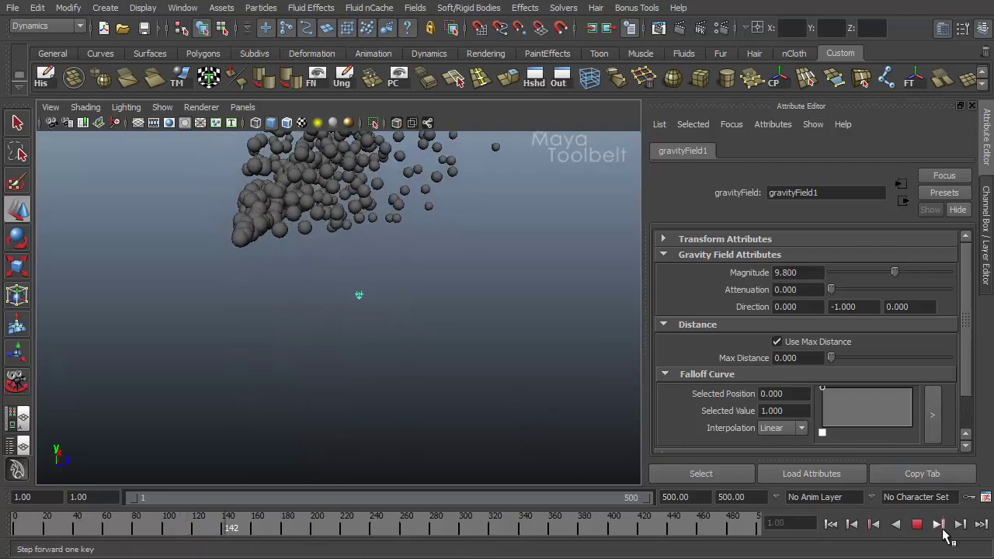
alt+right_drag(484, 391, 305, 364)
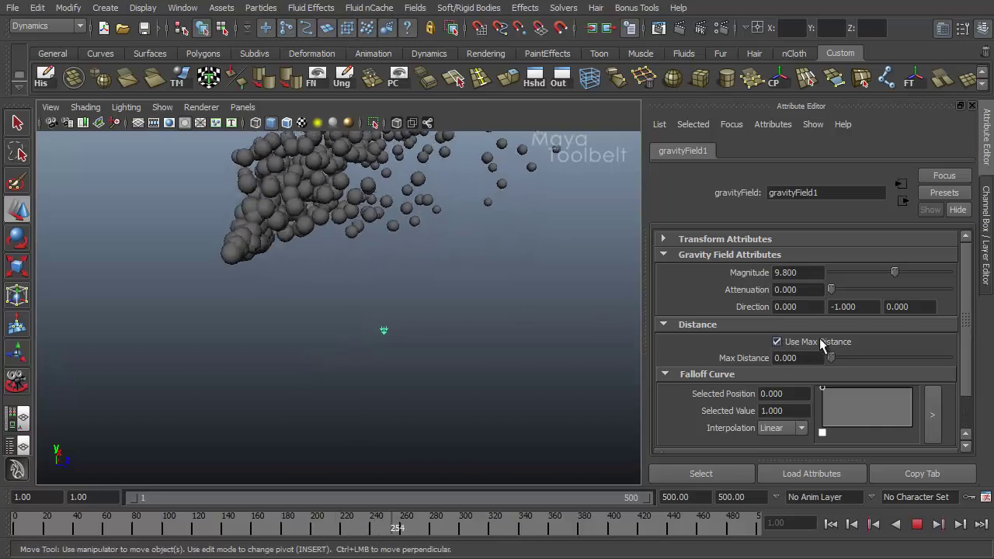
alt+drag(549, 353, 388, 349)
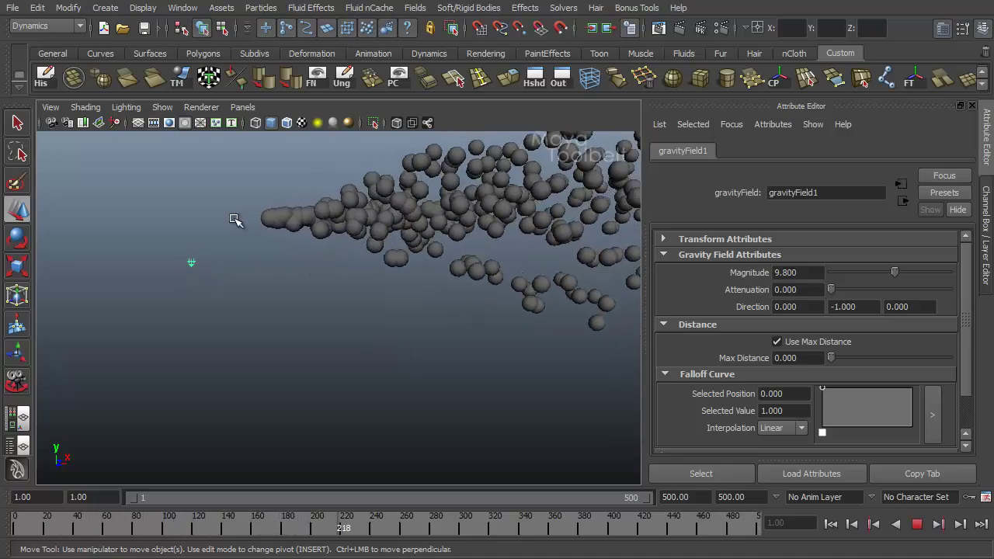
alt+drag(319, 257, 438, 251)
alt+middle_drag(437, 251, 449, 309)
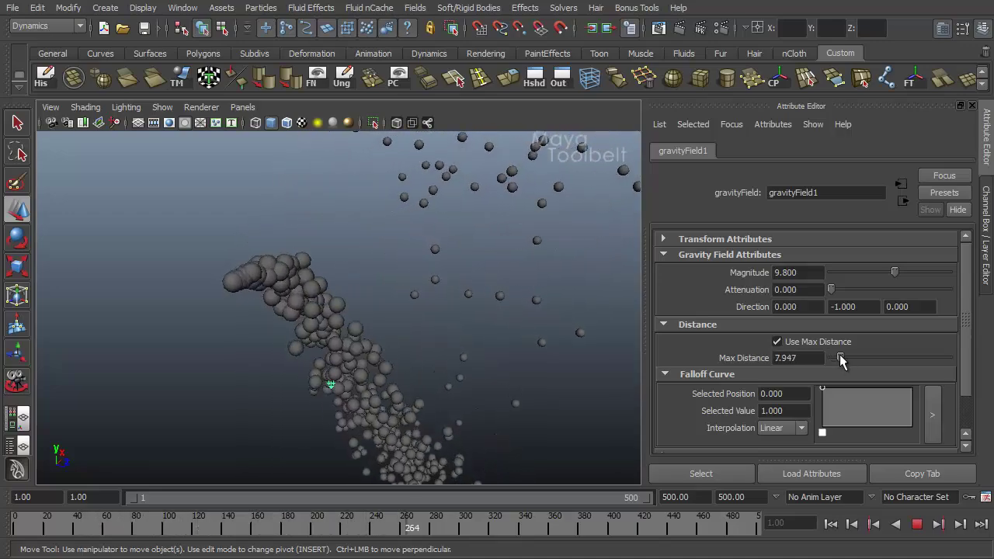
alt+drag(573, 348, 310, 335)
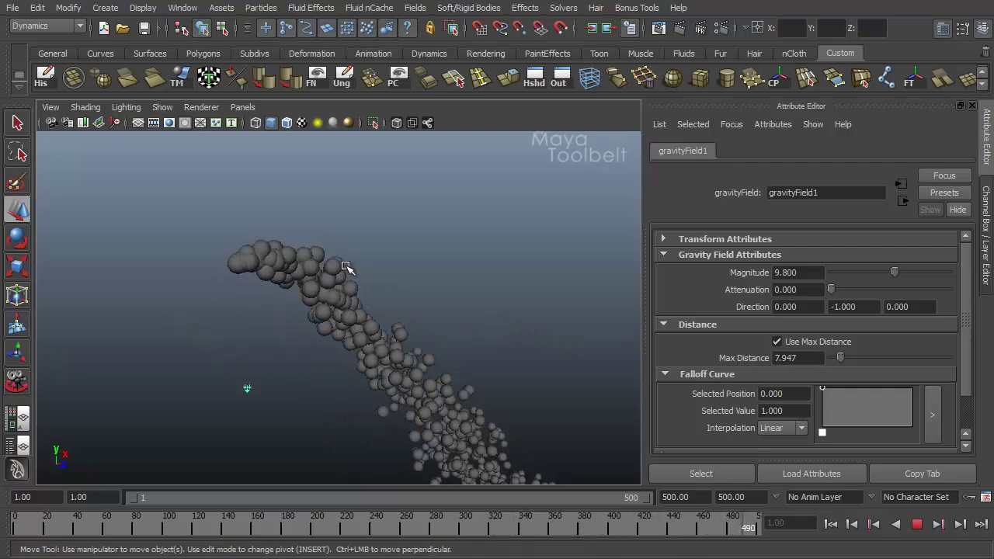
alt+drag(464, 321, 493, 318)
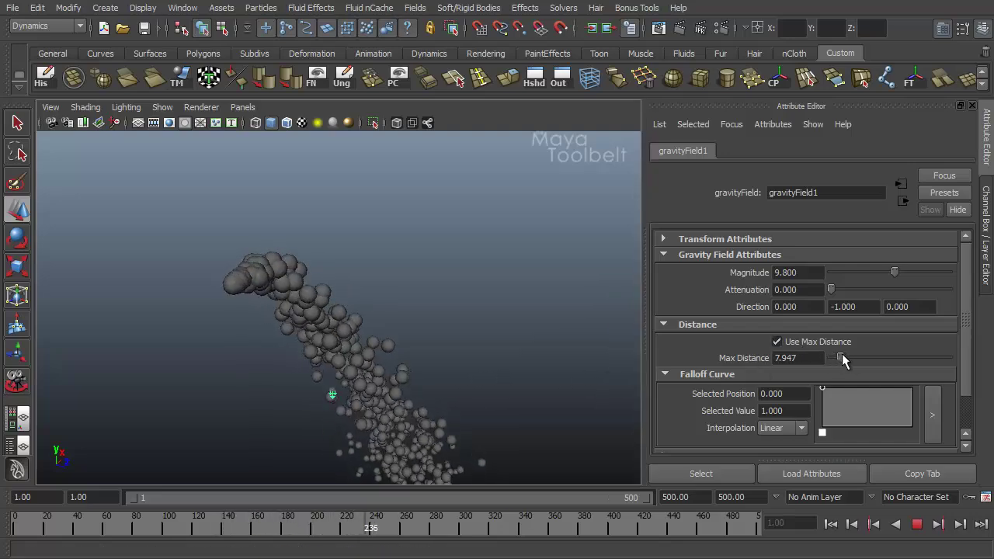
- Vary Max Distance through 4.636 and 7.285, ending at 9.934
drag(841, 353, 837, 358)
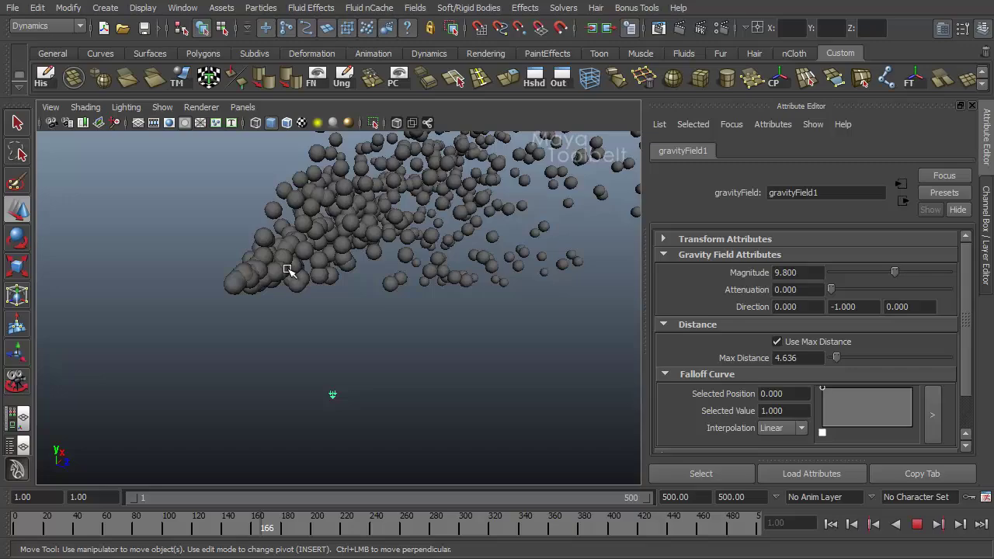
alt+drag(304, 340, 388, 342)
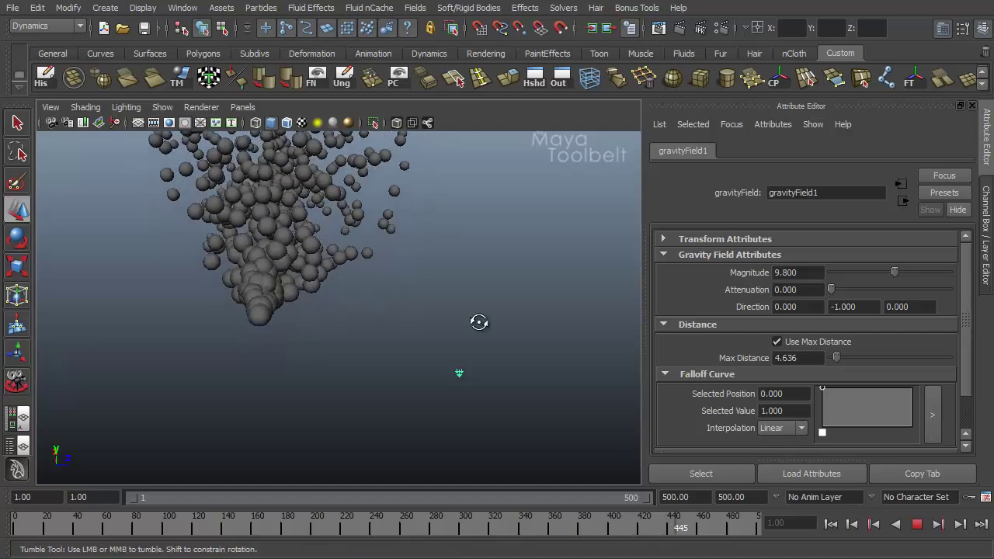
drag(837, 358, 831, 361)
alt+drag(541, 308, 488, 293)
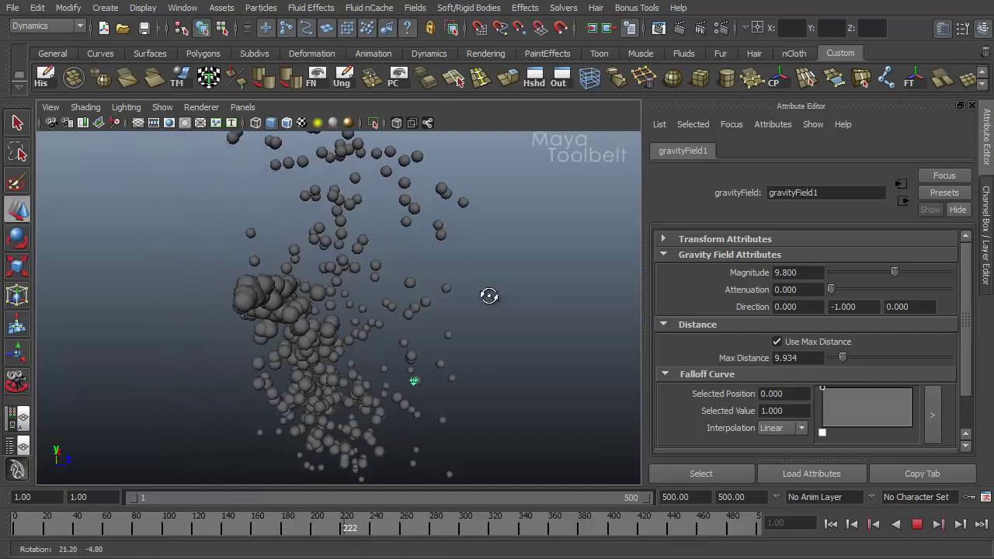
drag(841, 358, 842, 362)
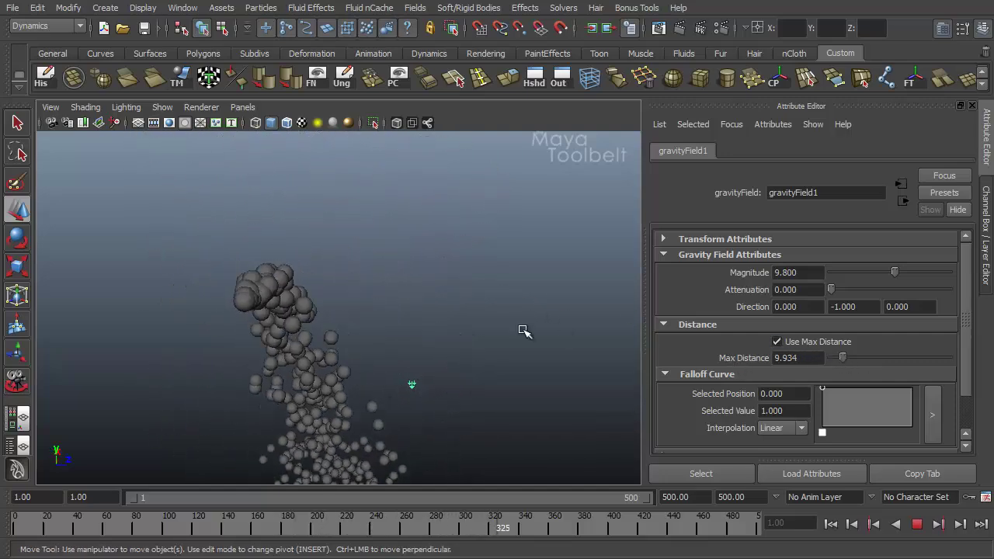
alt+drag(524, 331, 435, 326)
- Try Attenuation 0.629, raise Max Distance to 49.669, then return Attenuation to 0
click(776, 341)
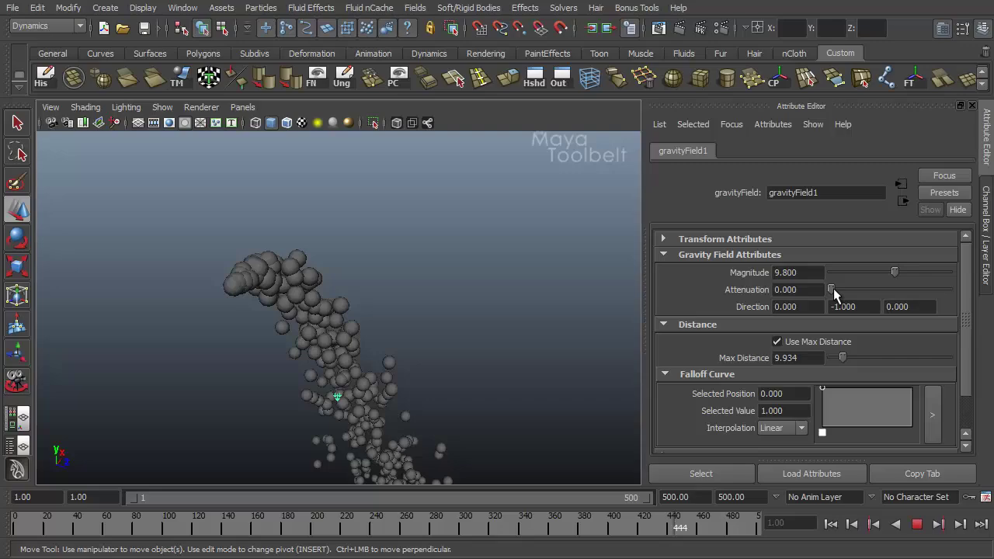
drag(832, 289, 842, 290)
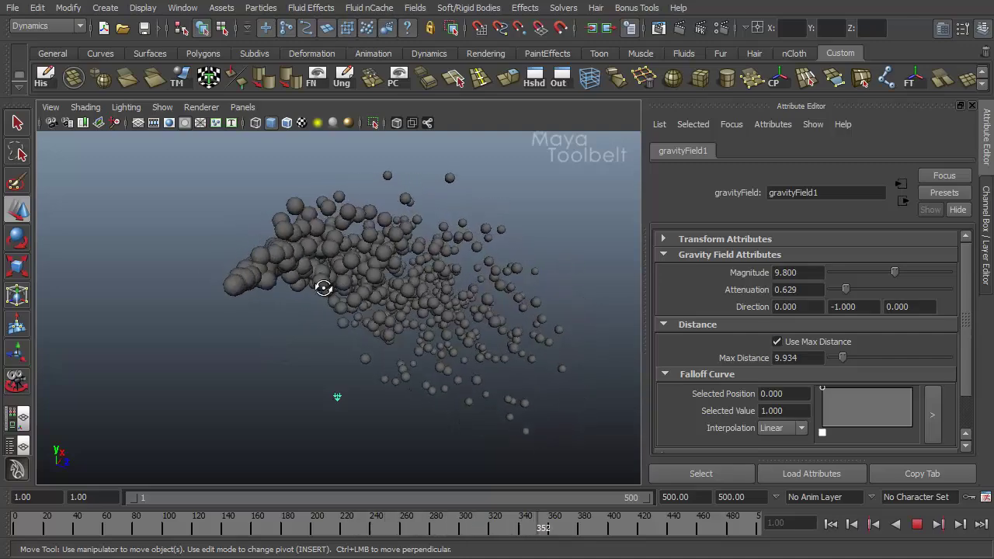
alt+drag(324, 288, 261, 271)
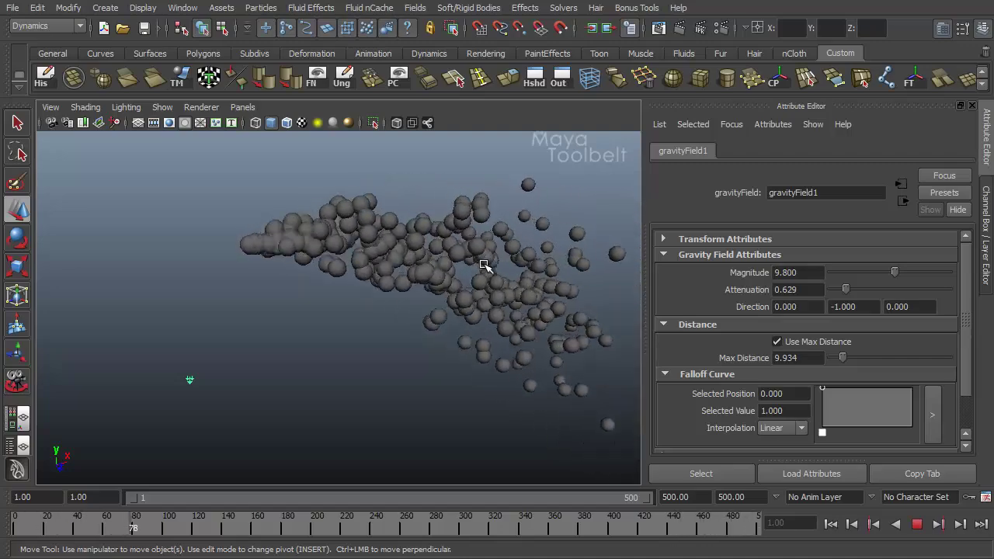
alt+drag(428, 334, 505, 259)
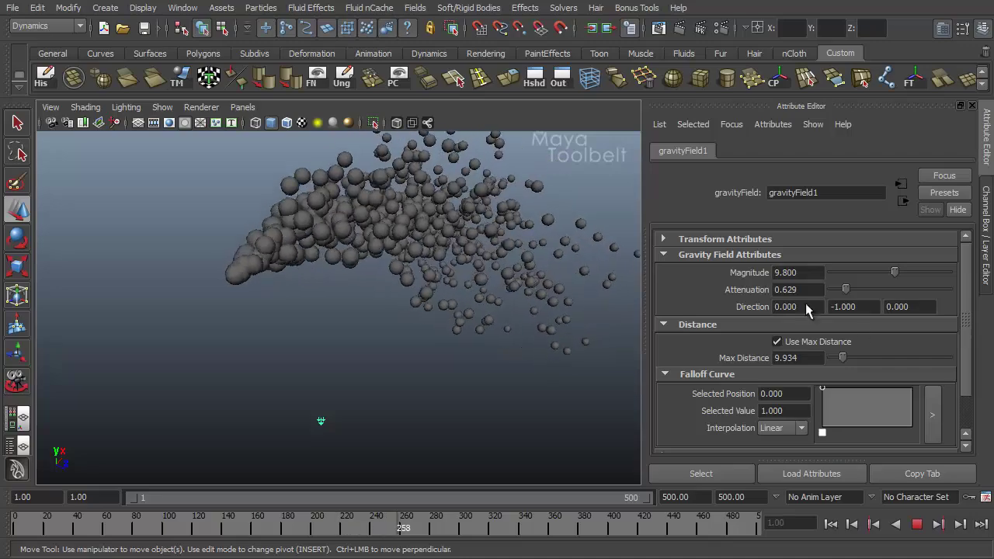
drag(842, 358, 888, 366)
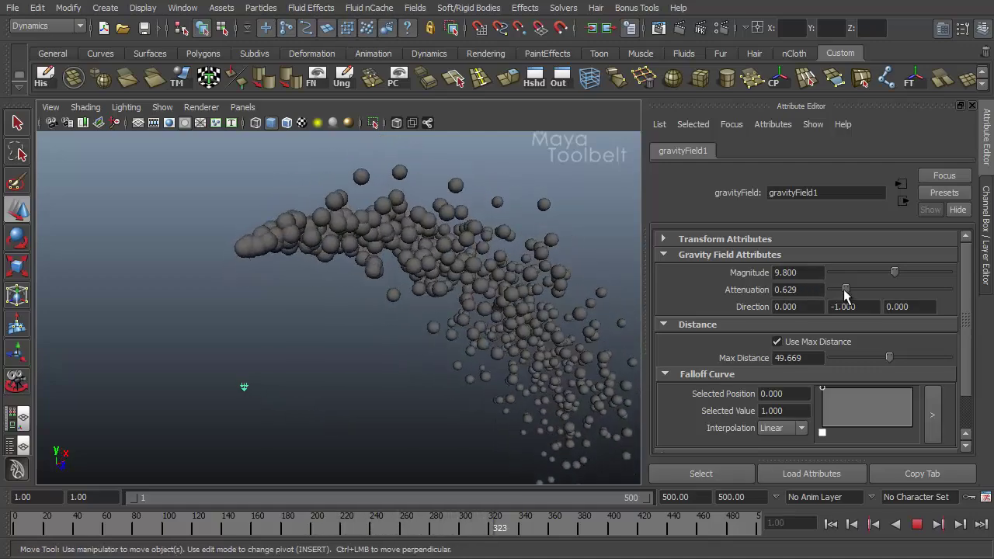
drag(845, 289, 827, 292)
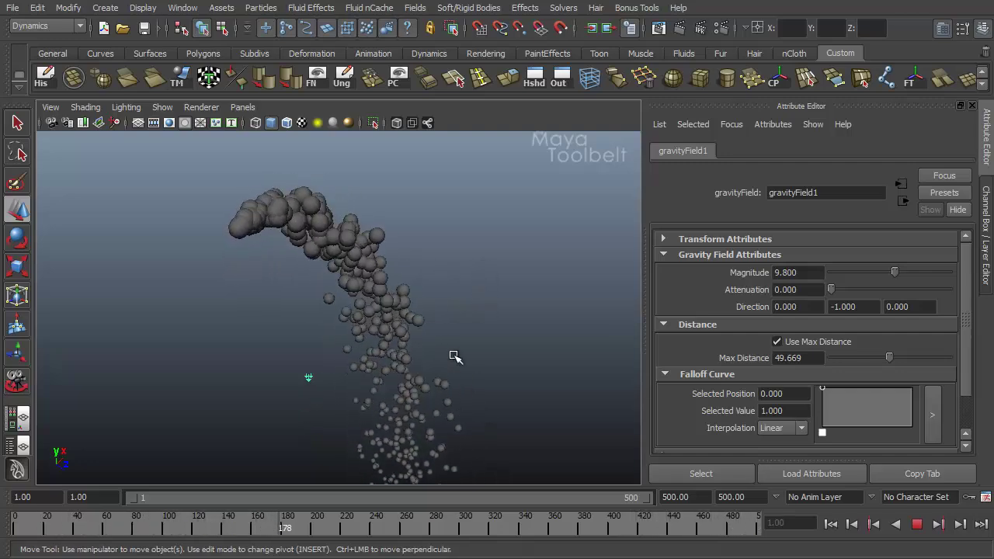
alt+drag(456, 355, 502, 386)
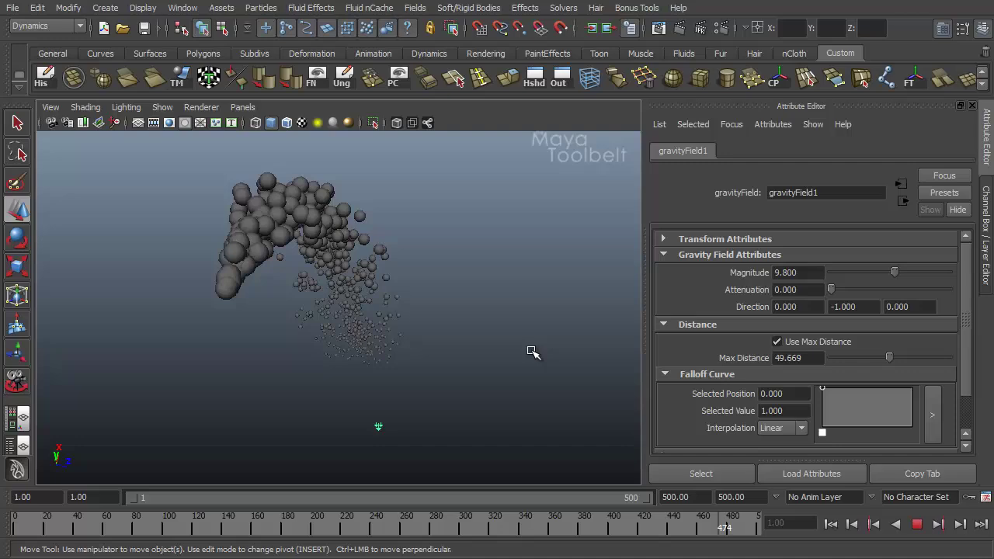
- Drop Max Distance from 49.669 to 31.788 and add a Falloff Curve point at 0.617, 0.900
alt+drag(509, 349, 470, 366)
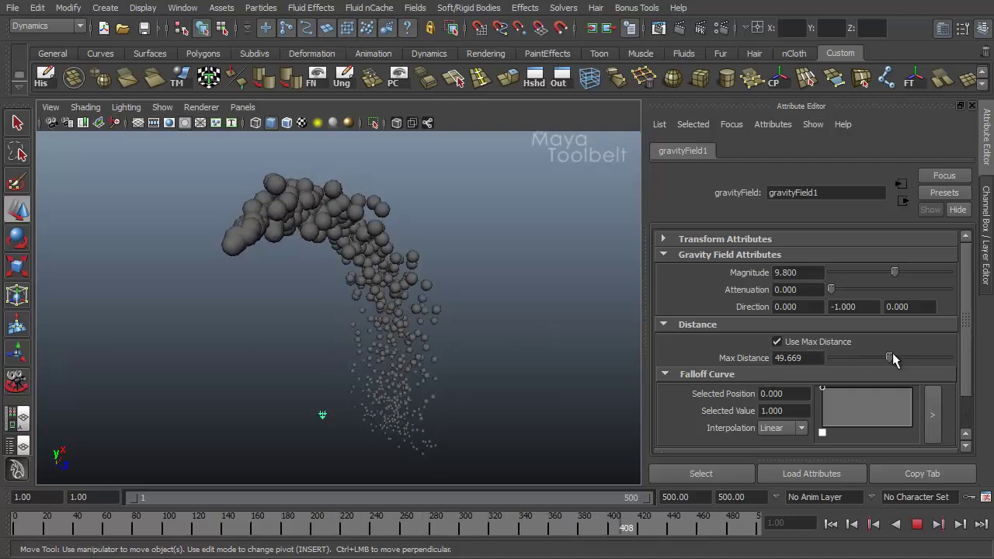
drag(892, 356, 867, 358)
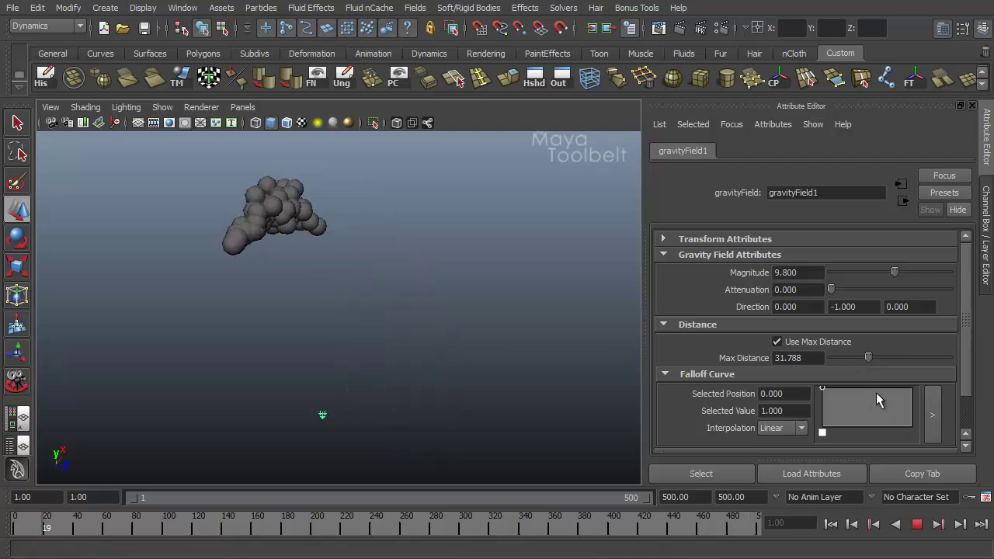
drag(877, 392, 920, 456)
- Stop playback, uncheck Use Max Distance, and collapse the Distance section
scroll(927, 453, down, 1)
key(Escape)
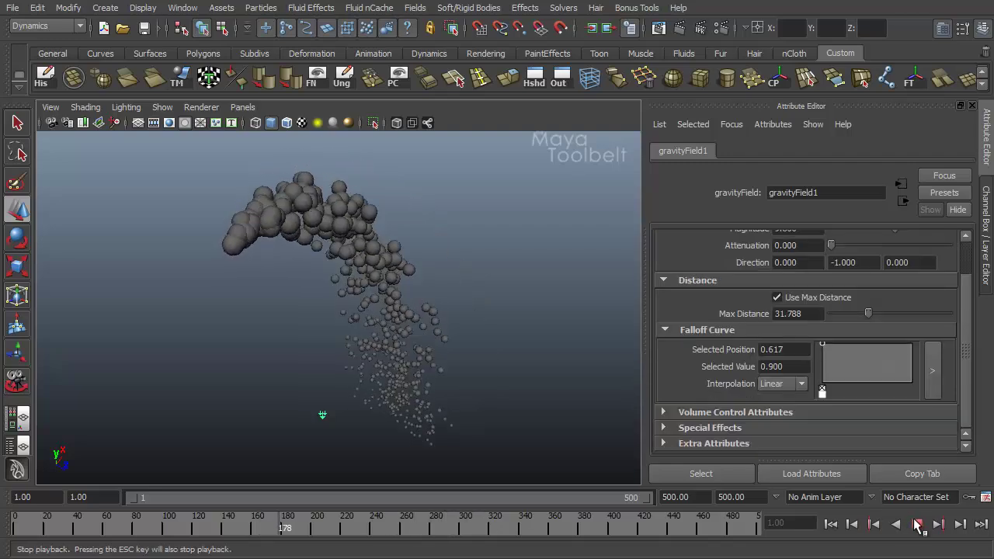
click(777, 297)
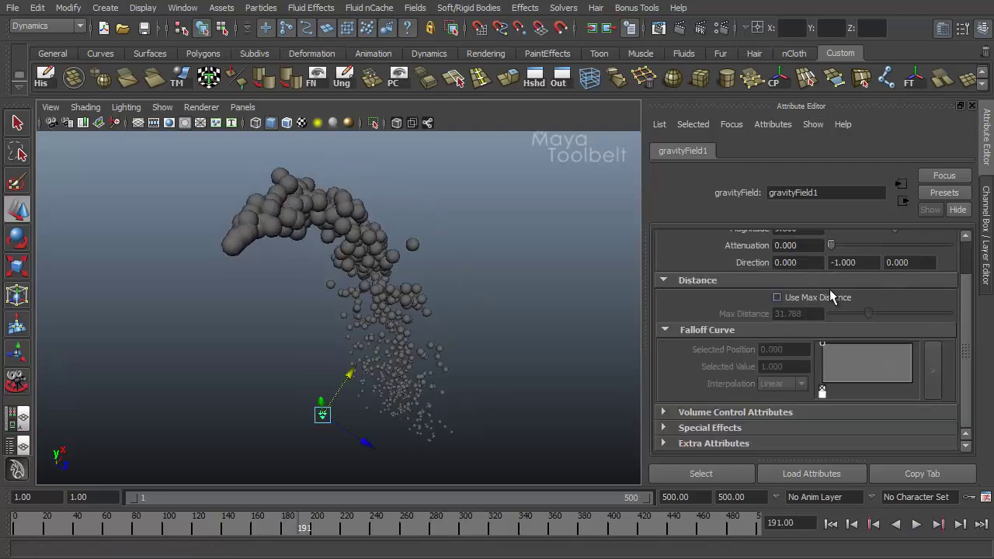
click(665, 280)
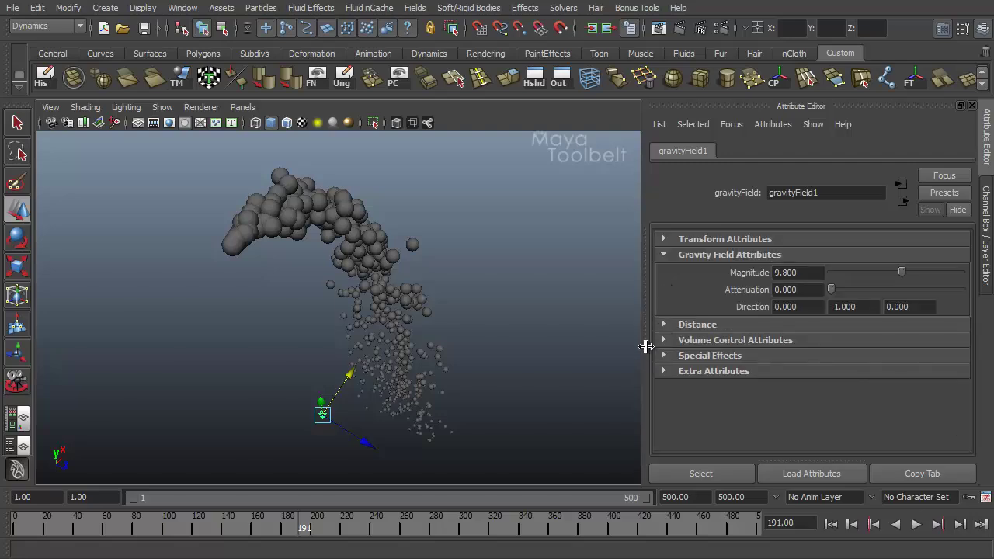